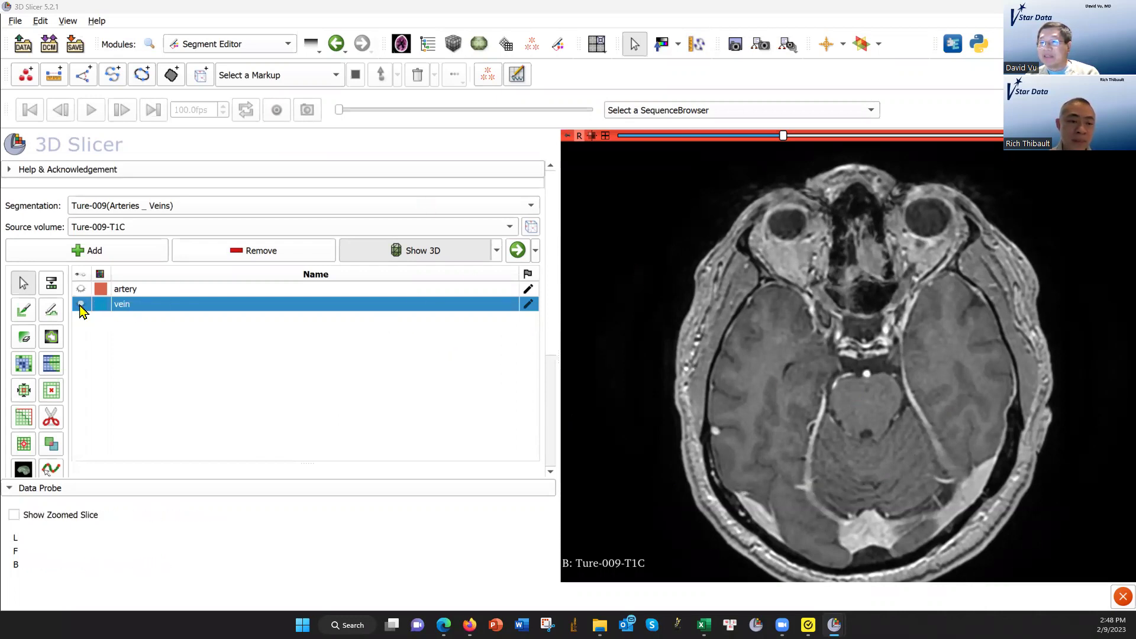
# Show the vein segment and step the axial slice from the top of the head to the skull base
pyautogui.click(80, 305)
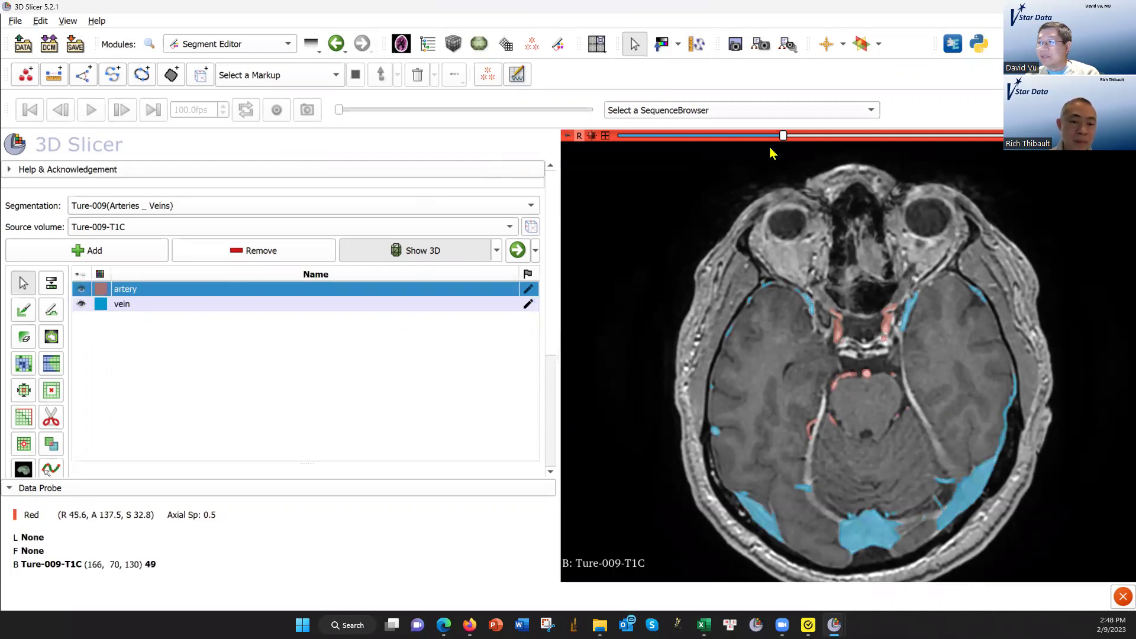
pyautogui.moveTo(784, 135); pyautogui.dragTo(959, 145)
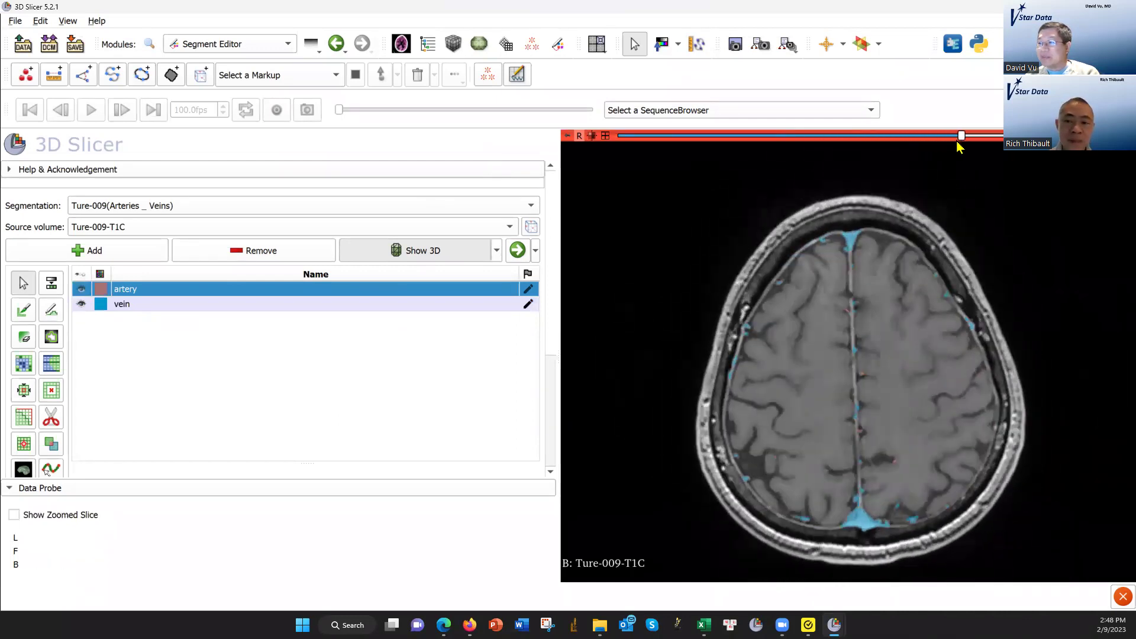
pyautogui.moveTo(959, 144); pyautogui.dragTo(913, 167)
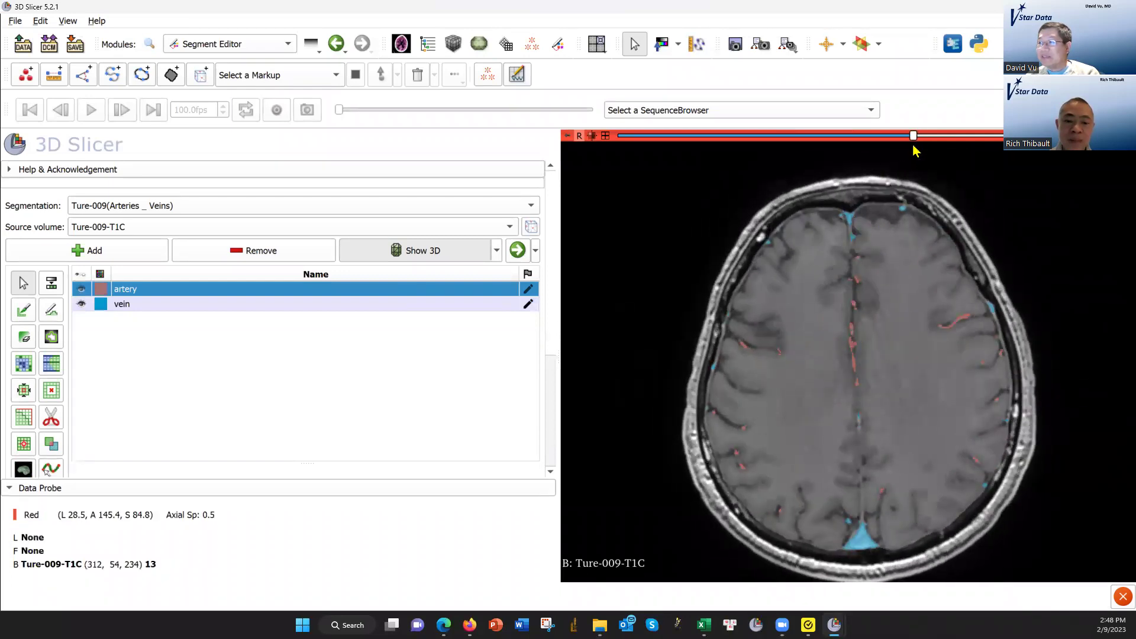
pyautogui.moveTo(918, 139); pyautogui.dragTo(999, 136)
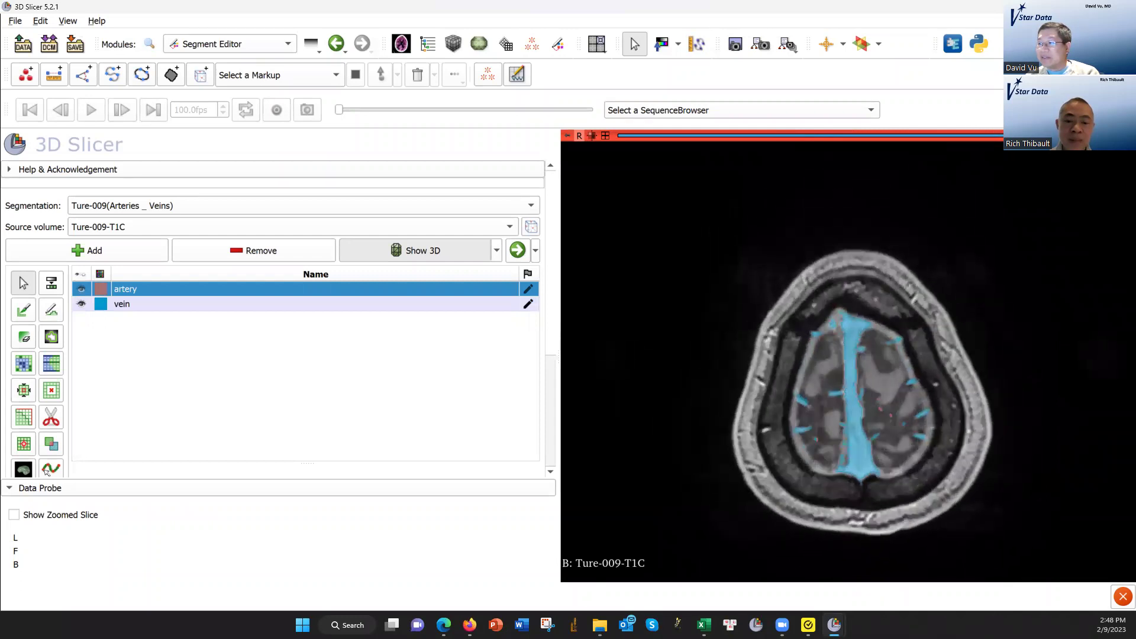
pyautogui.moveTo(999, 136); pyautogui.dragTo(1002, 136)
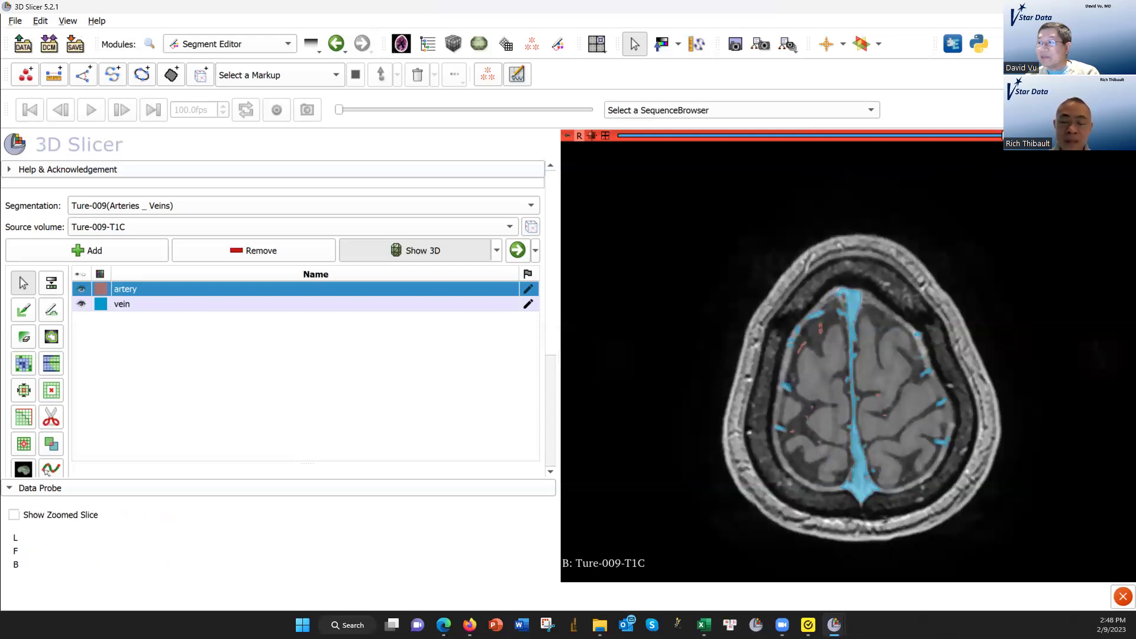
pyautogui.moveTo(1001, 136); pyautogui.dragTo(746, 175)
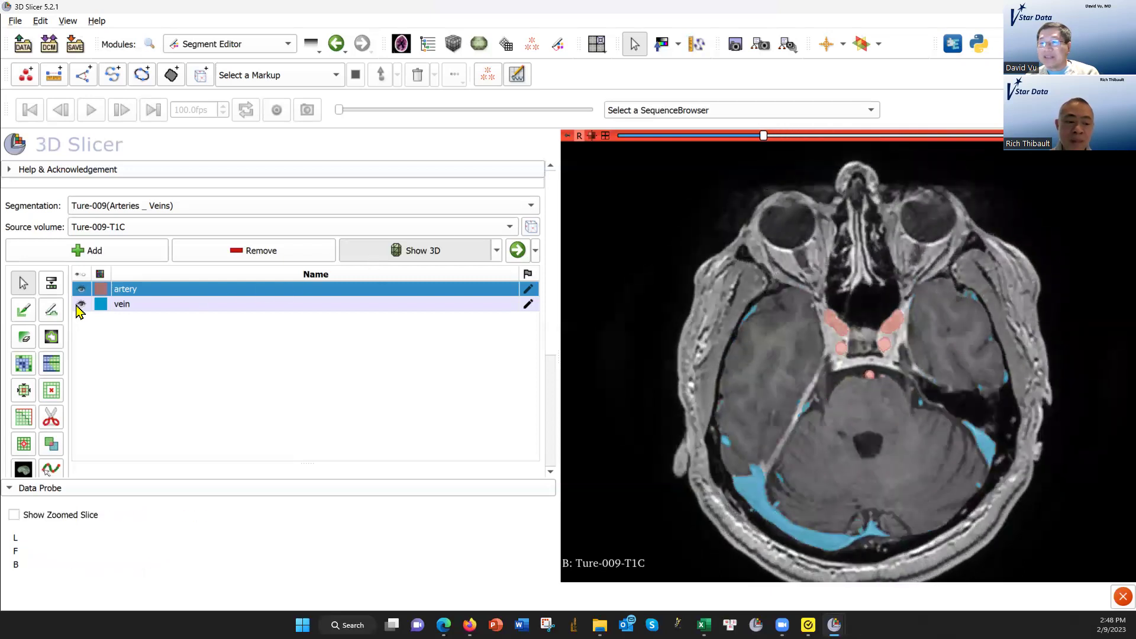
# Hide artery and vein, then add a segment with the Autonomic nerve terminology
pyautogui.click(78, 303)
pyautogui.click(80, 290)
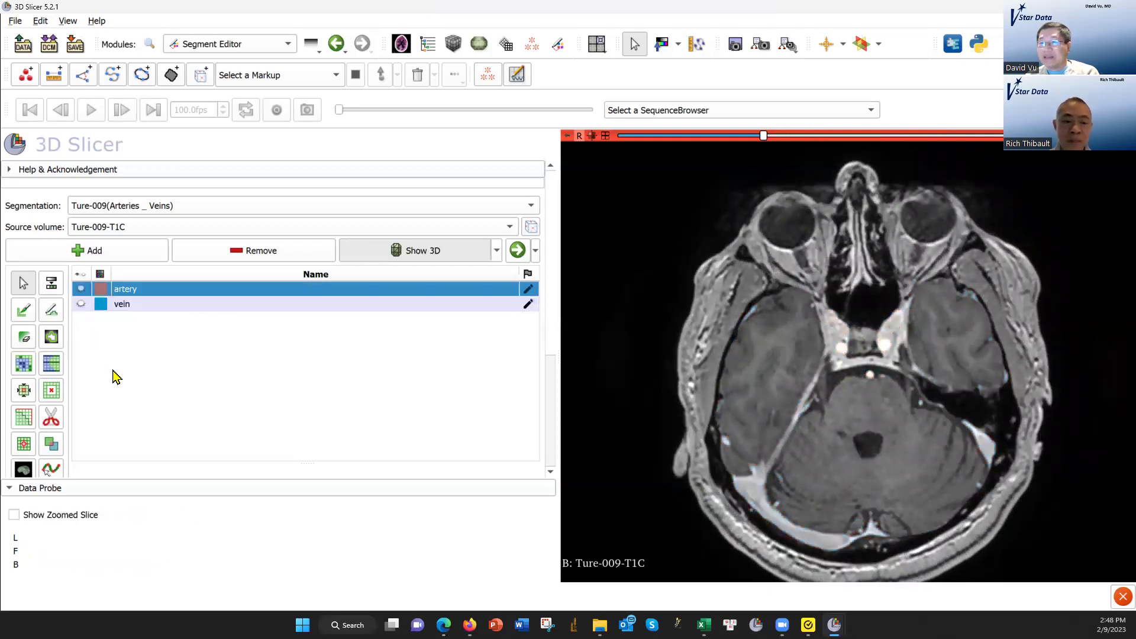
pyautogui.click(135, 257)
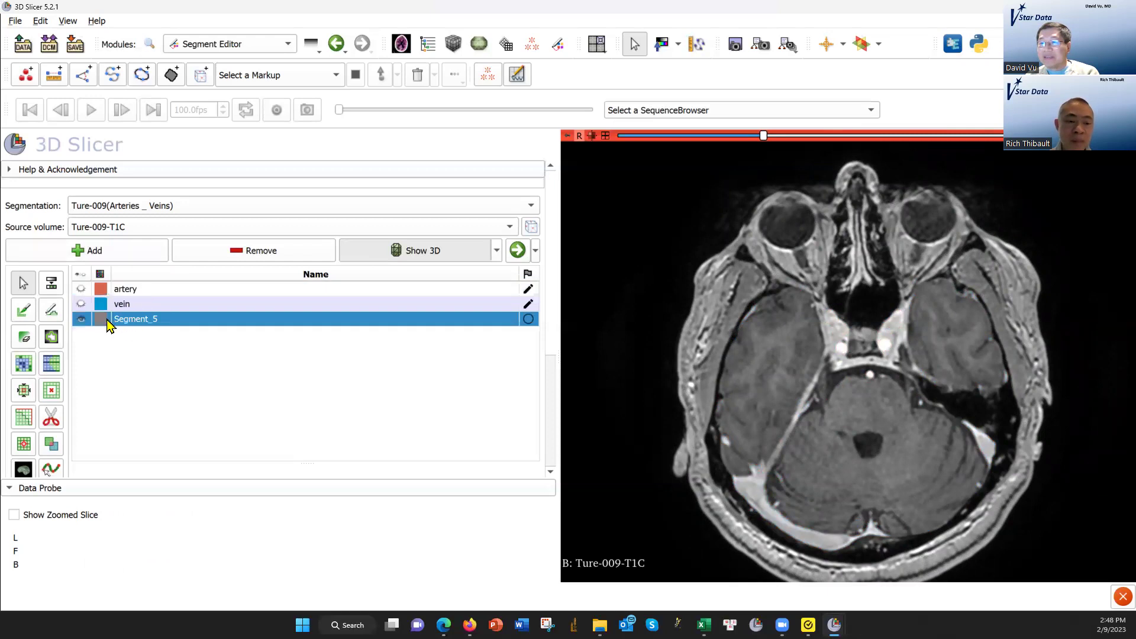
pyautogui.doubleClick(103, 320)
pyautogui.scroll(5, 664, 231)
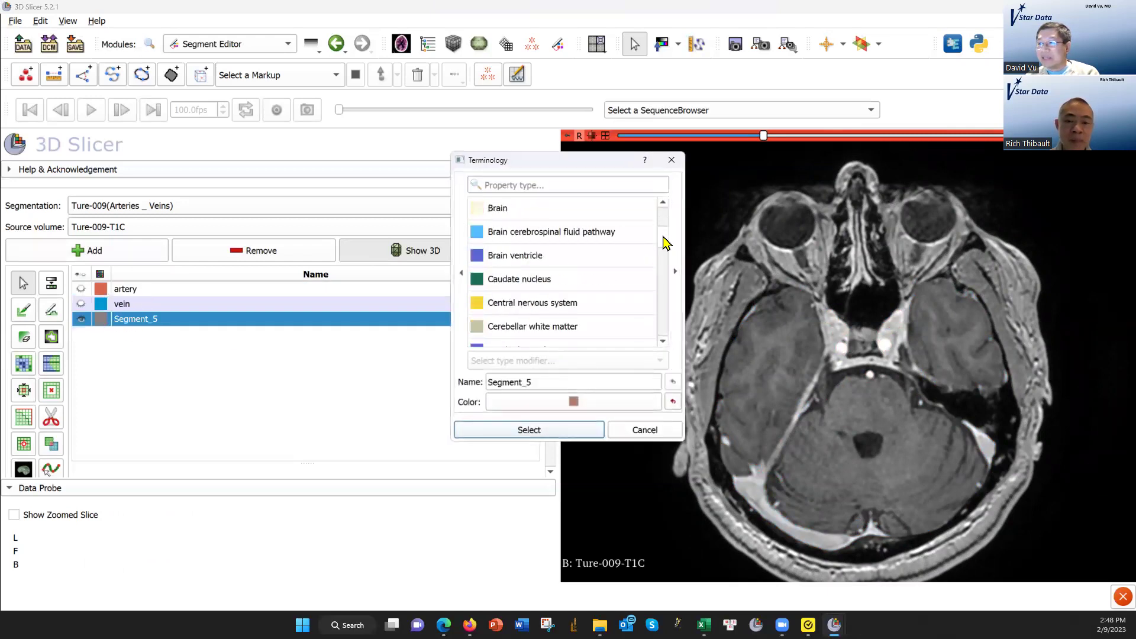
pyautogui.scroll(2, 664, 245)
pyautogui.scroll(3, 665, 240)
pyautogui.click(562, 306)
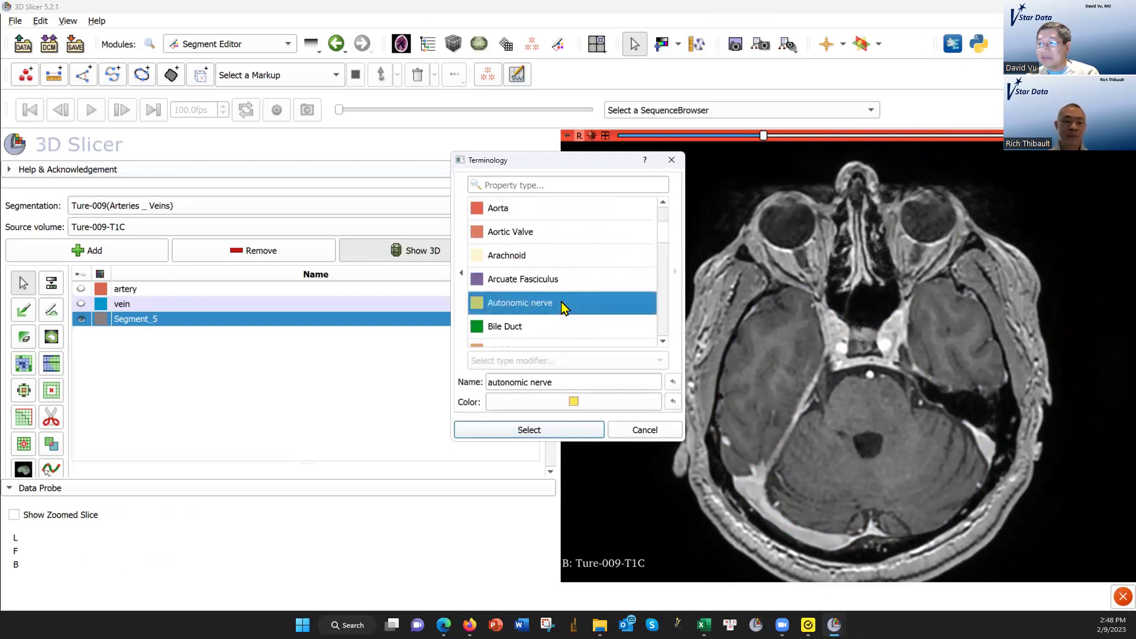
pyautogui.click(523, 432)
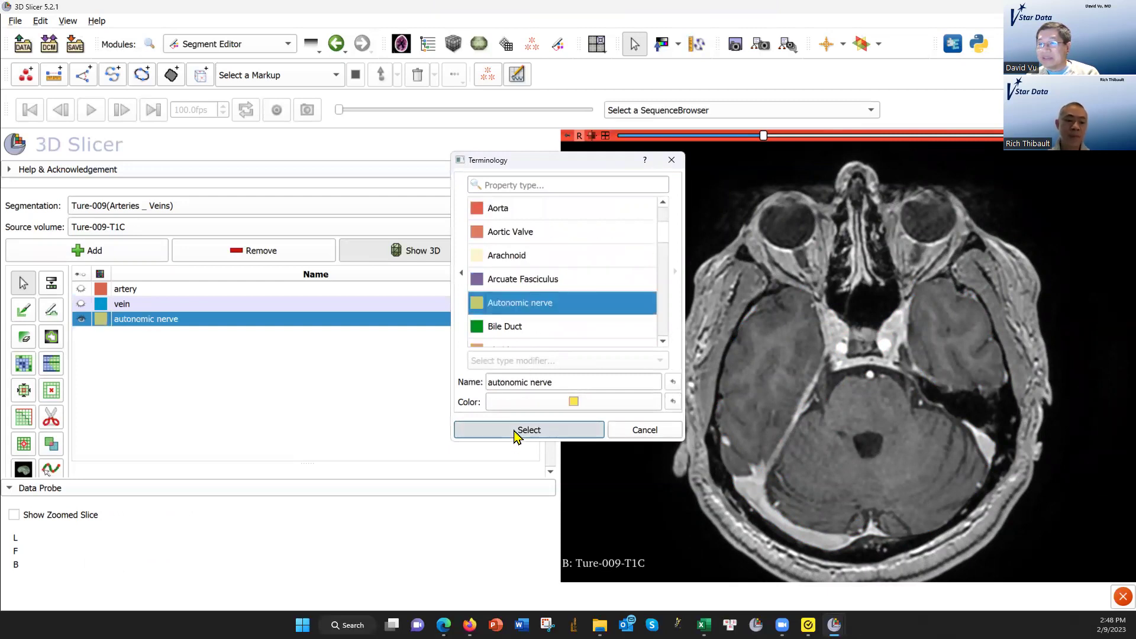
# Tune the Threshold range to 3263.26–9040.22 while checking the ventricle-level slice
pyautogui.click(52, 284)
pyautogui.scroll(-2, 136, 379)
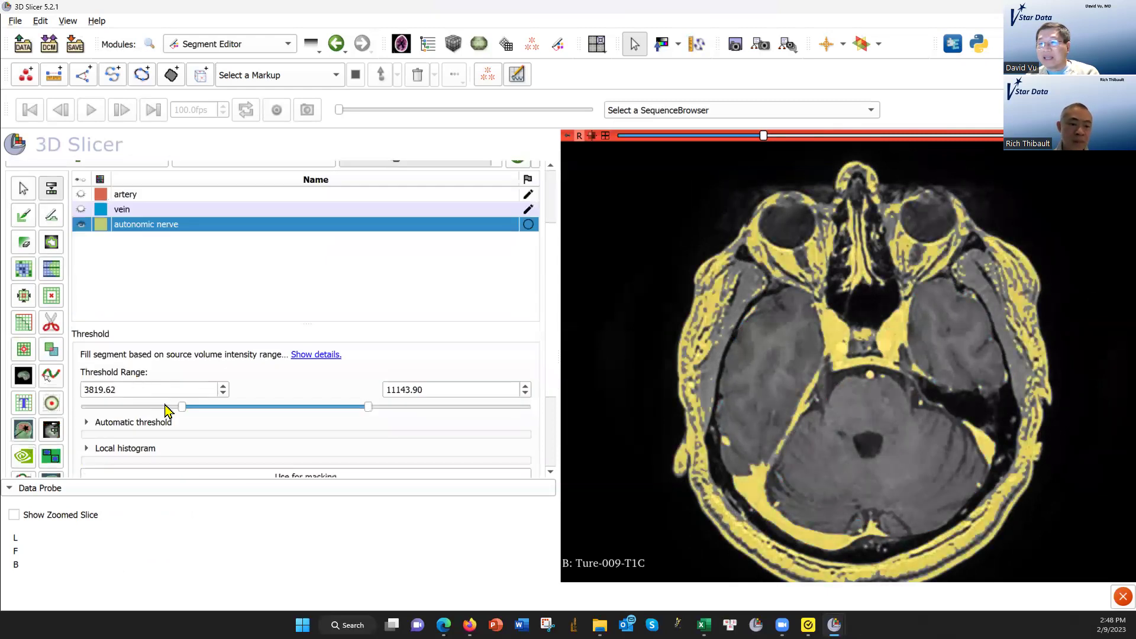
pyautogui.moveTo(180, 406)
pyautogui.mouseDown()
pyautogui.moveTo(159, 412)
pyautogui.moveTo(202, 415)
pyautogui.mouseUp()
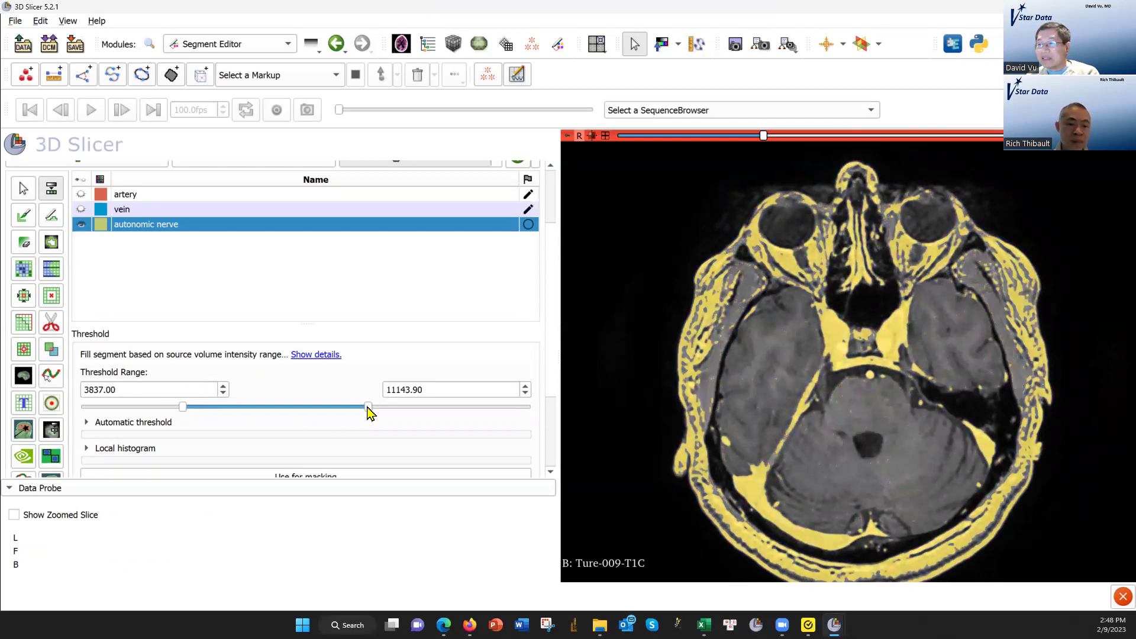
pyautogui.moveTo(369, 412)
pyautogui.mouseDown()
pyautogui.moveTo(248, 417)
pyautogui.moveTo(379, 416)
pyautogui.mouseUp()
pyautogui.moveTo(763, 136)
pyautogui.mouseDown()
pyautogui.moveTo(868, 137)
pyautogui.moveTo(858, 136)
pyautogui.mouseUp()
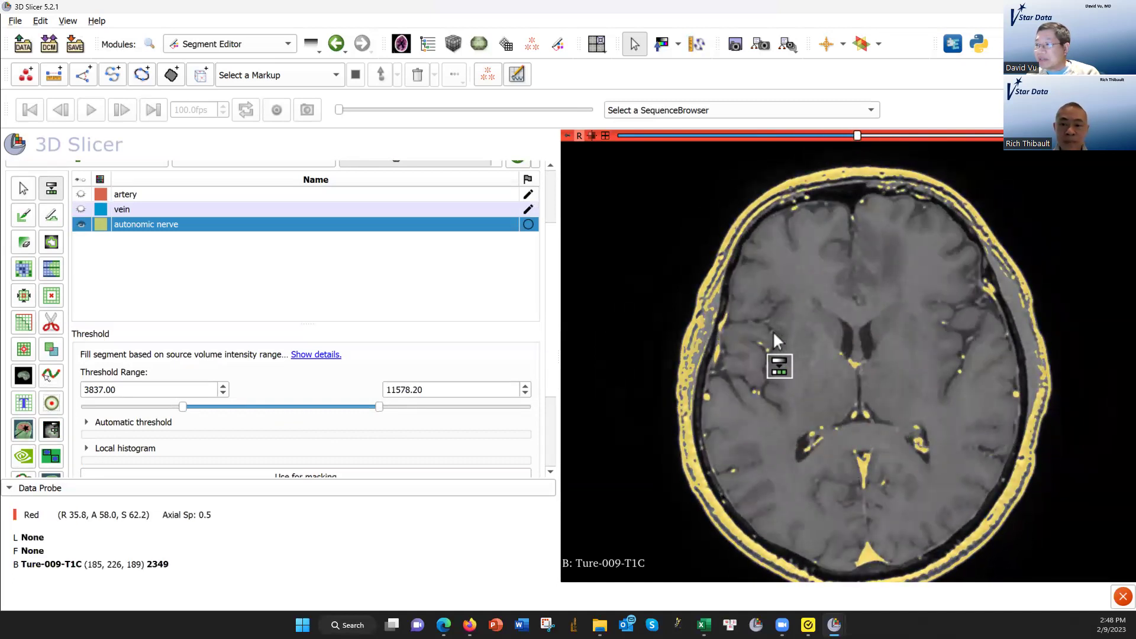
pyautogui.moveTo(183, 411); pyautogui.dragTo(171, 419)
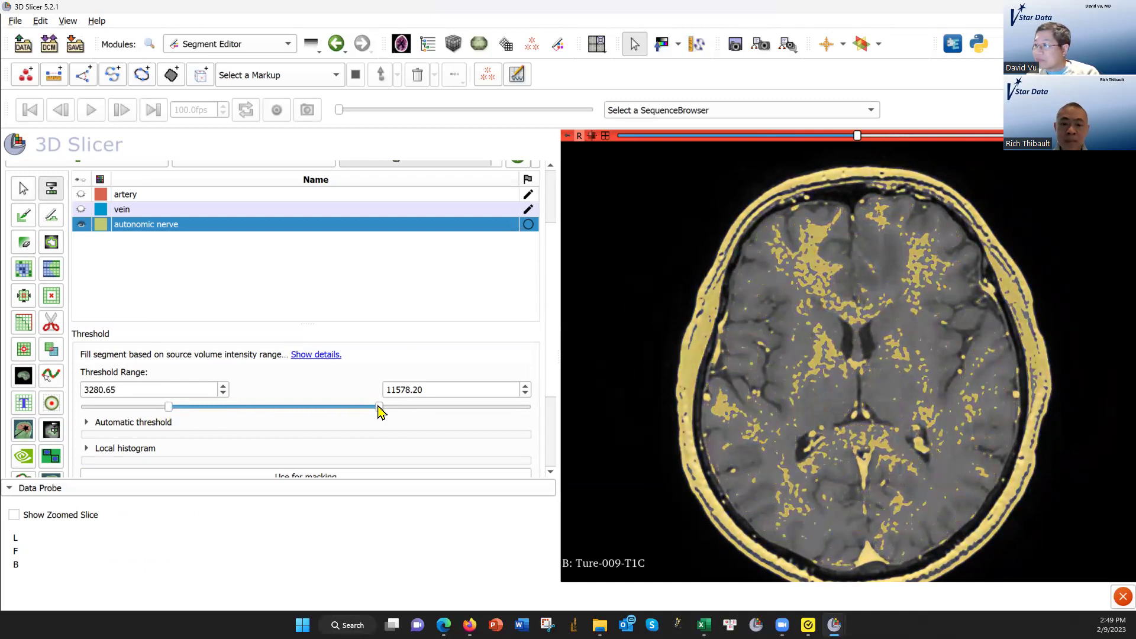
pyautogui.moveTo(378, 412); pyautogui.dragTo(344, 410)
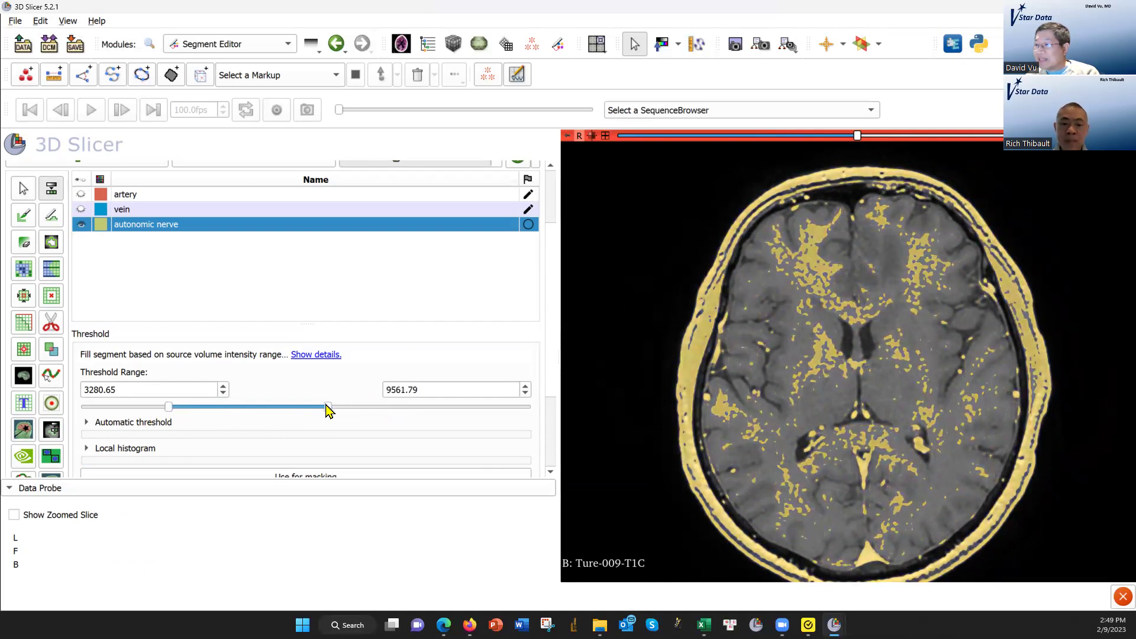
pyautogui.moveTo(344, 410)
pyautogui.mouseDown()
pyautogui.moveTo(314, 411)
pyautogui.moveTo(328, 416)
pyautogui.mouseUp()
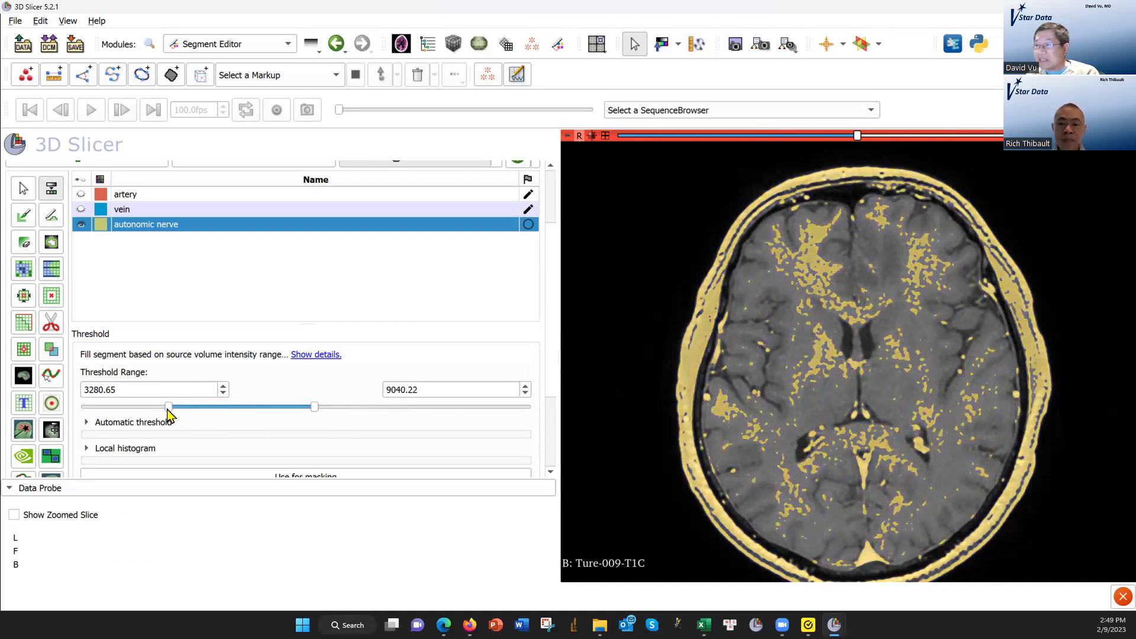
pyautogui.moveTo(169, 413); pyautogui.dragTo(169, 416)
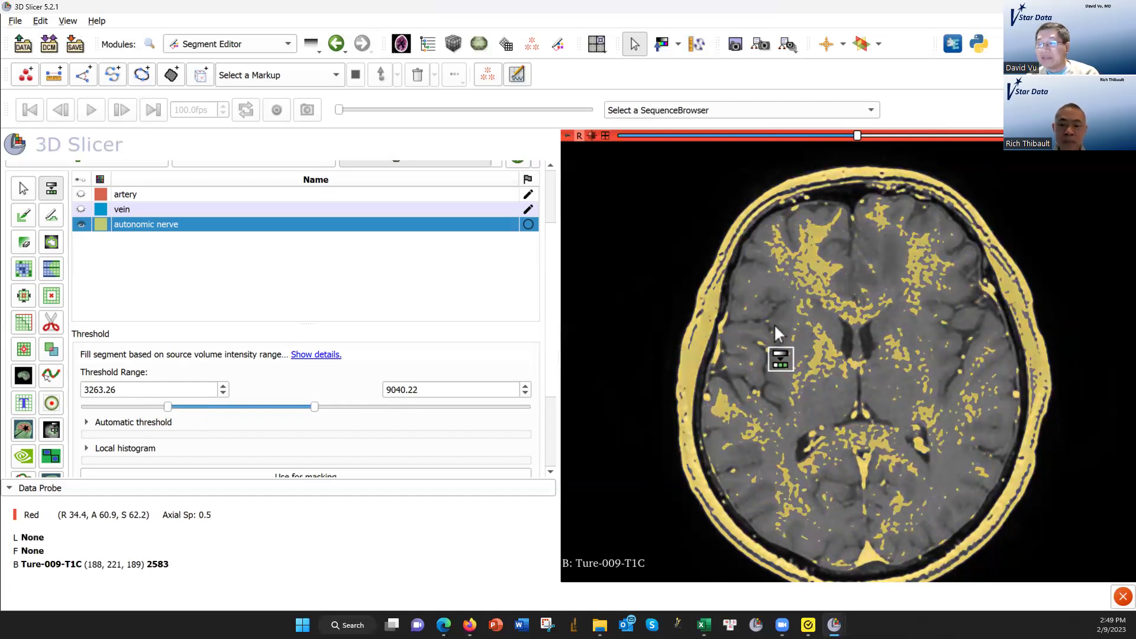
pyautogui.scroll(-1, 286, 330)
pyautogui.scroll(-1, 286, 330)
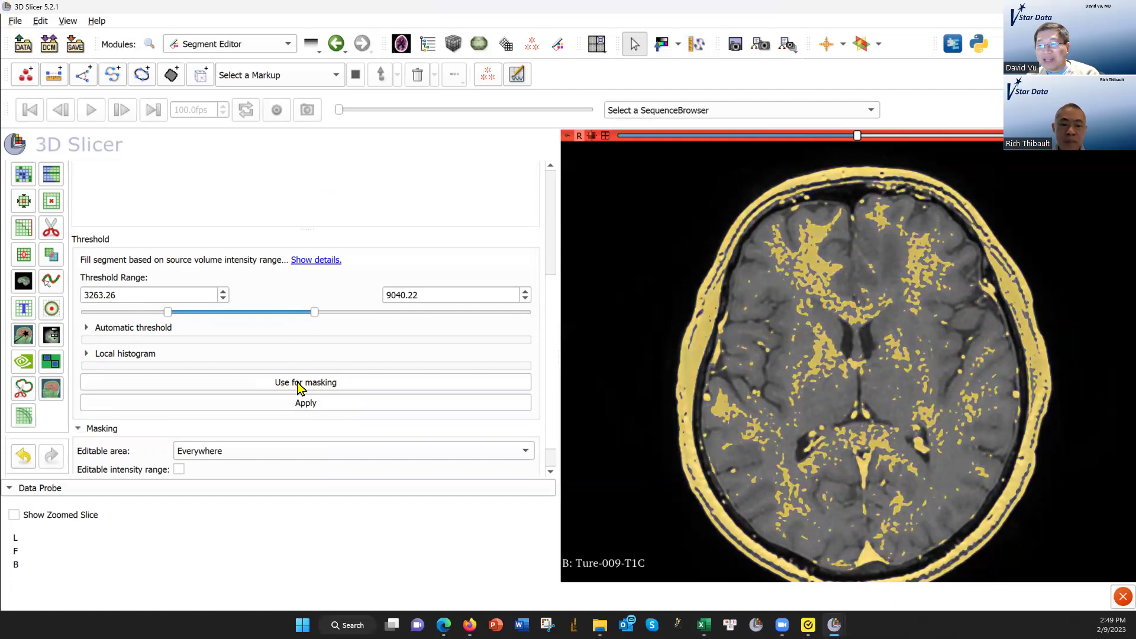
# Apply the thresholded intensity range as the editing mask
pyautogui.click(299, 386)
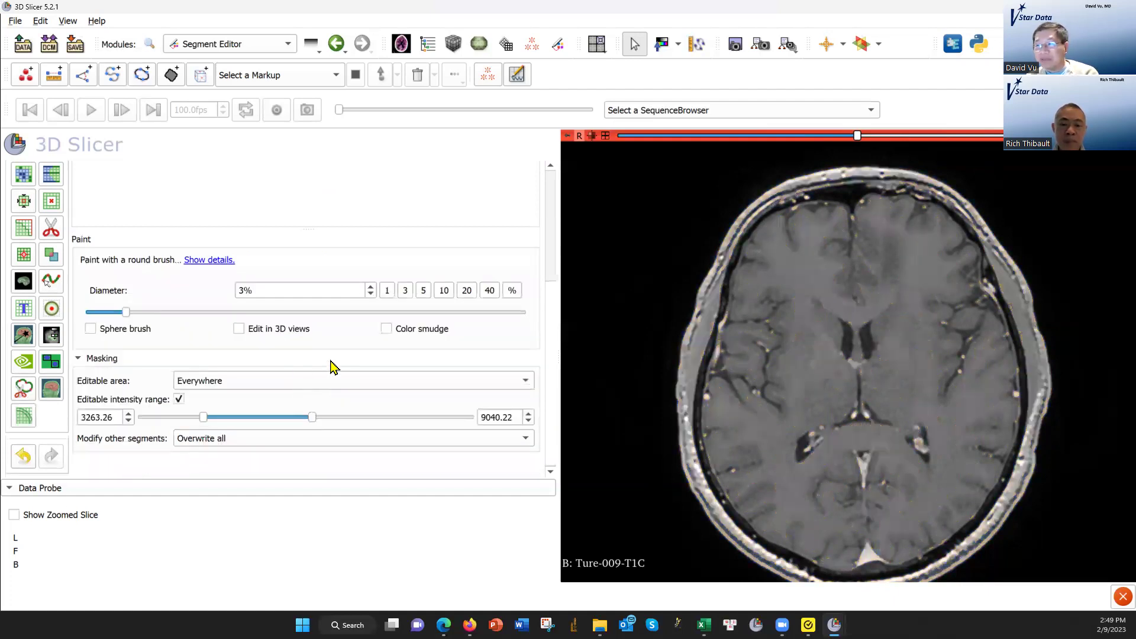
pyautogui.scroll(3, 115, 320)
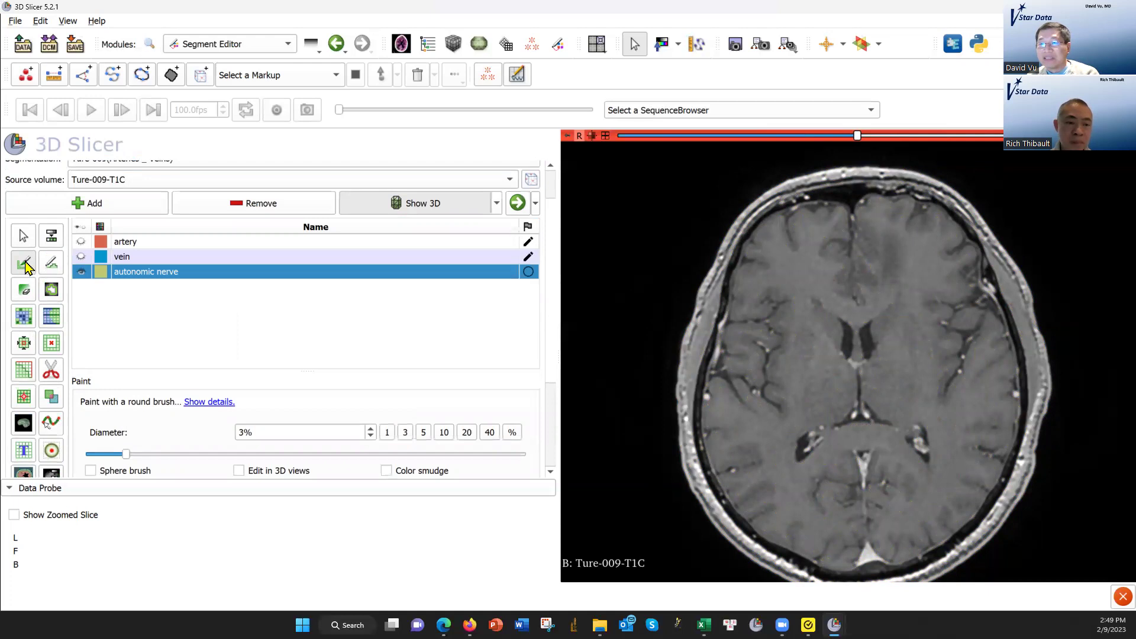
pyautogui.scroll(-2, 163, 343)
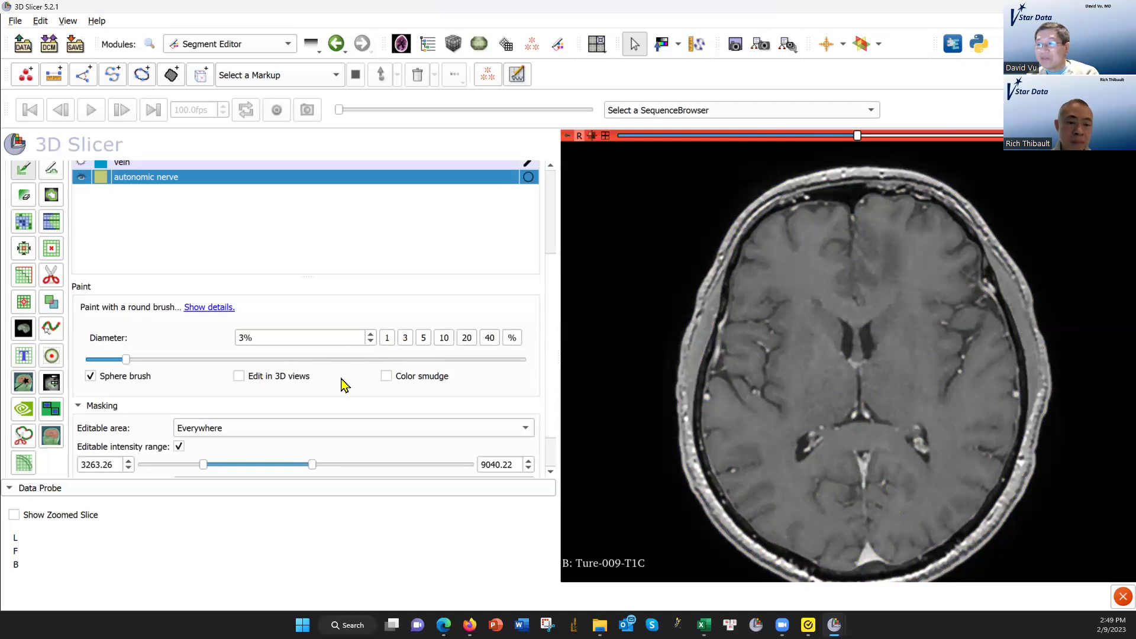
pyautogui.scroll(3, 857, 340)
pyautogui.scroll(2, 854, 341)
pyautogui.scroll(2, 854, 340)
pyautogui.scroll(2, 856, 340)
pyautogui.scroll(2, 855, 340)
pyautogui.scroll(2, 855, 334)
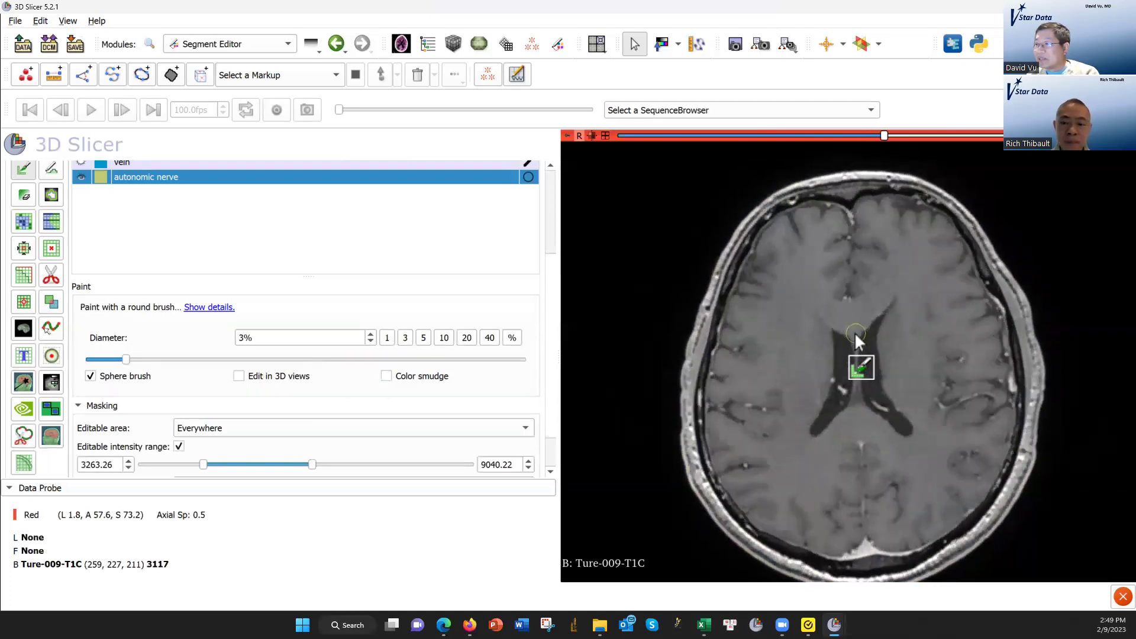
pyautogui.scroll(2, 855, 334)
pyautogui.scroll(2, 857, 342)
pyautogui.scroll(2, 858, 353)
pyautogui.scroll(-4, 859, 356)
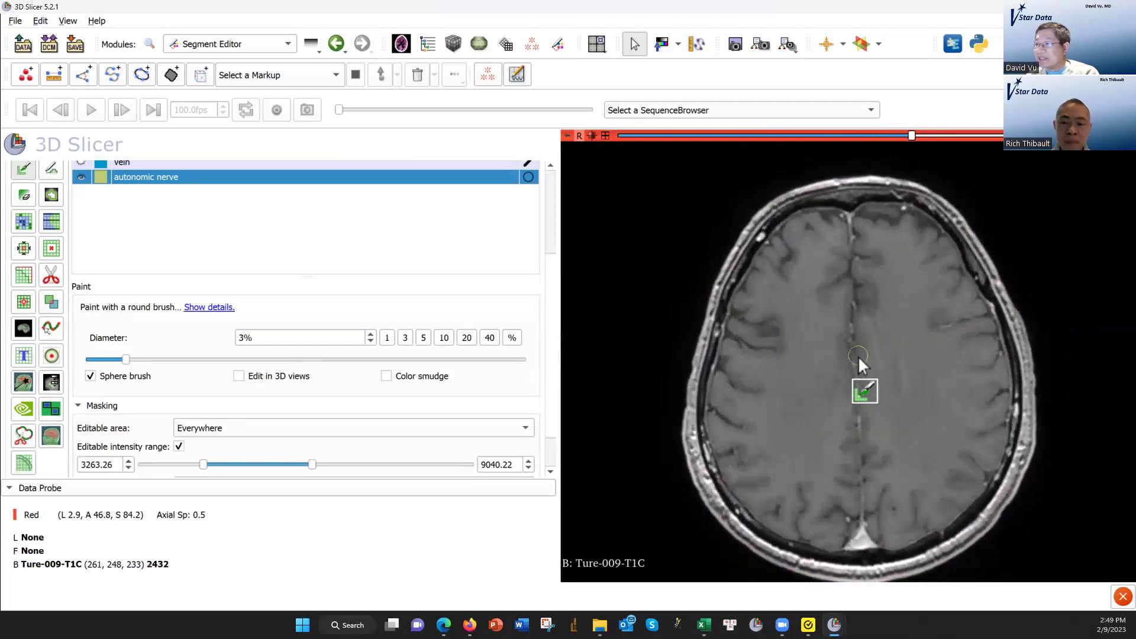
pyautogui.scroll(2, 864, 349)
pyautogui.scroll(-5, 863, 343)
pyautogui.scroll(-5, 866, 337)
pyautogui.scroll(-5, 865, 336)
pyautogui.scroll(-5, 868, 337)
pyautogui.scroll(-2, 867, 333)
# Paint a small autonomic nerve mark above the ventricles, then move one axial slice higher
pyautogui.click(845, 296)
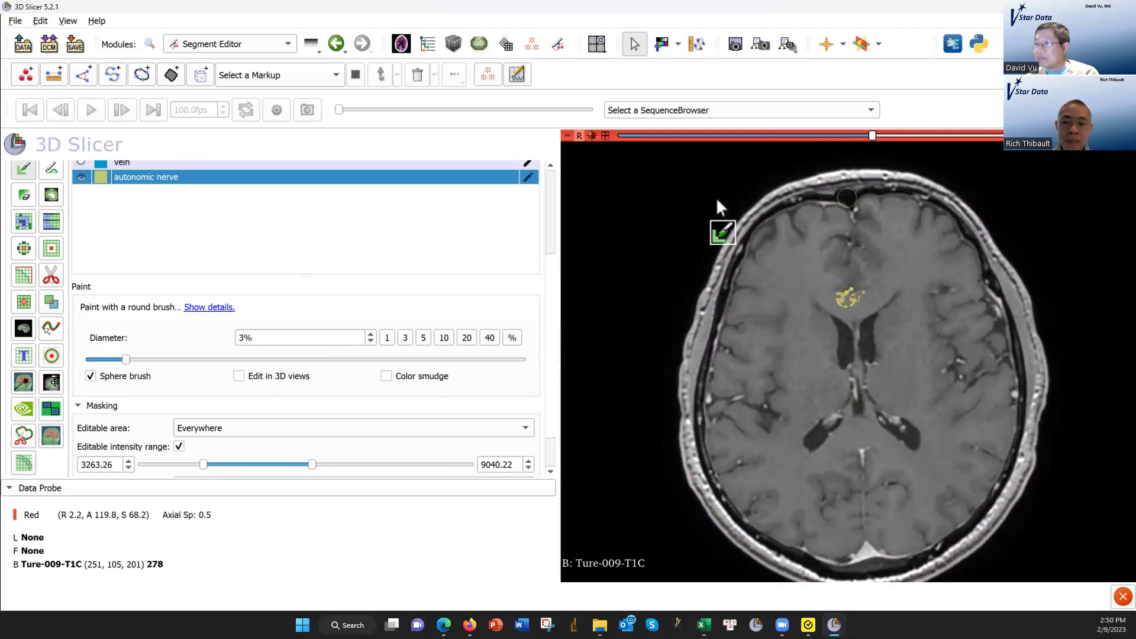
pyautogui.scroll(-2, 32, 435)
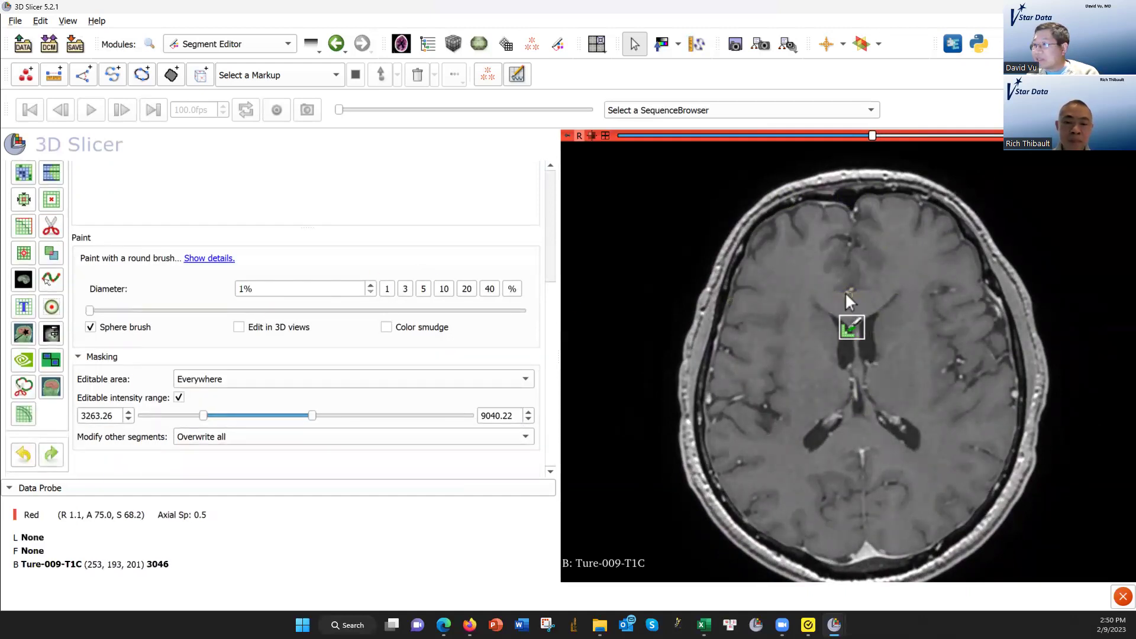
pyautogui.moveTo(845, 293); pyautogui.dragTo(851, 288)
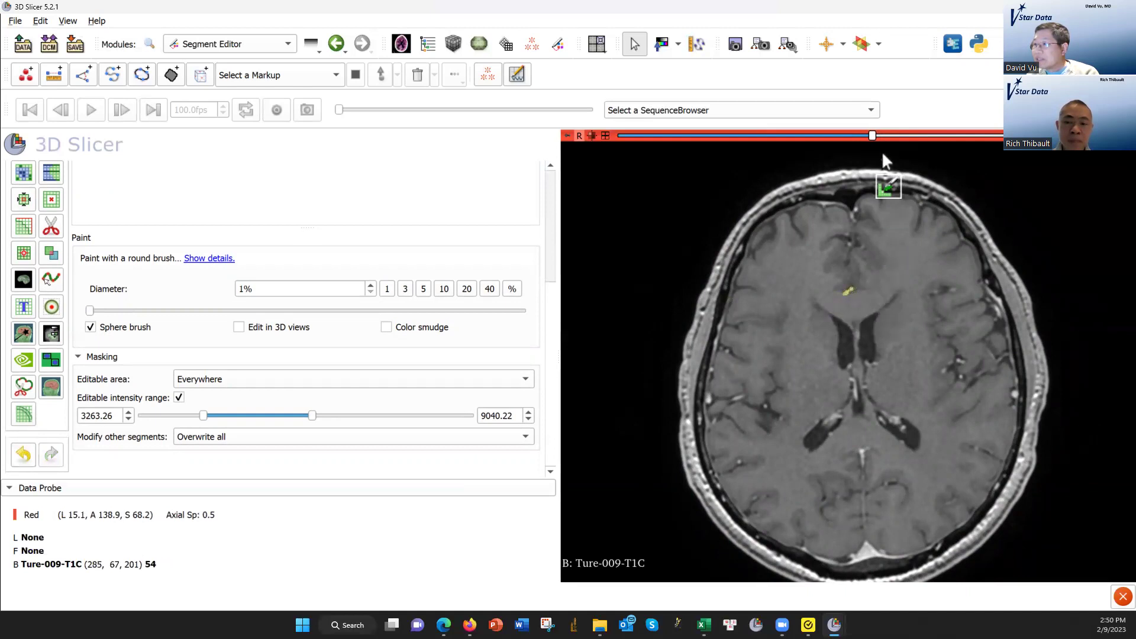
pyautogui.moveTo(873, 136); pyautogui.dragTo(877, 136)
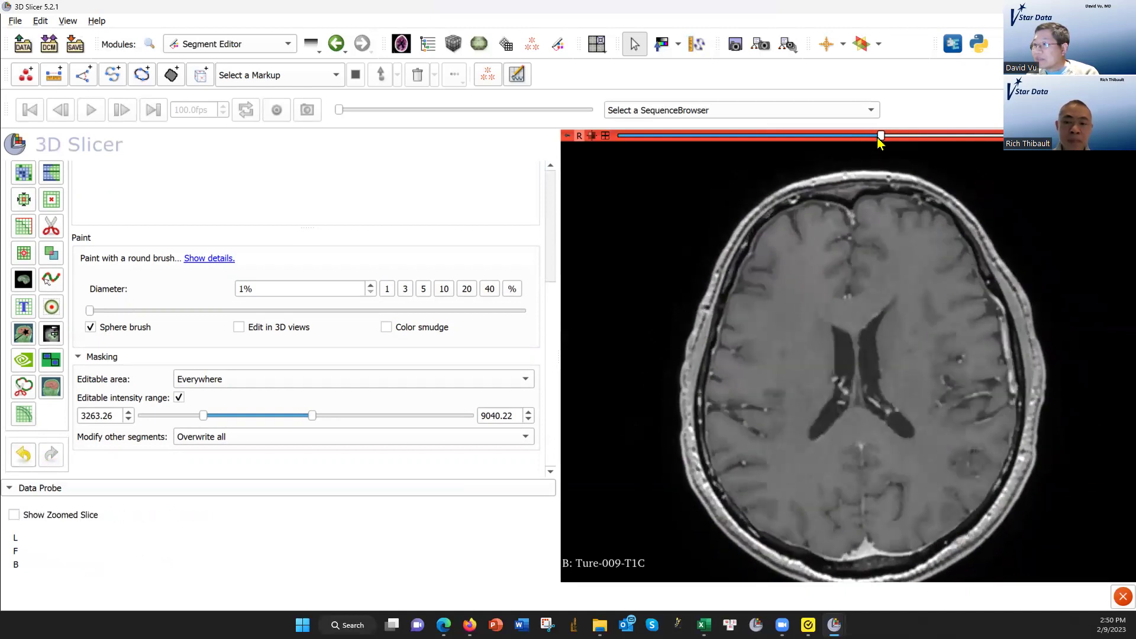
# Maximize the sagittal view from the four-up layout and move to a nearby slice
pyautogui.click(609, 137)
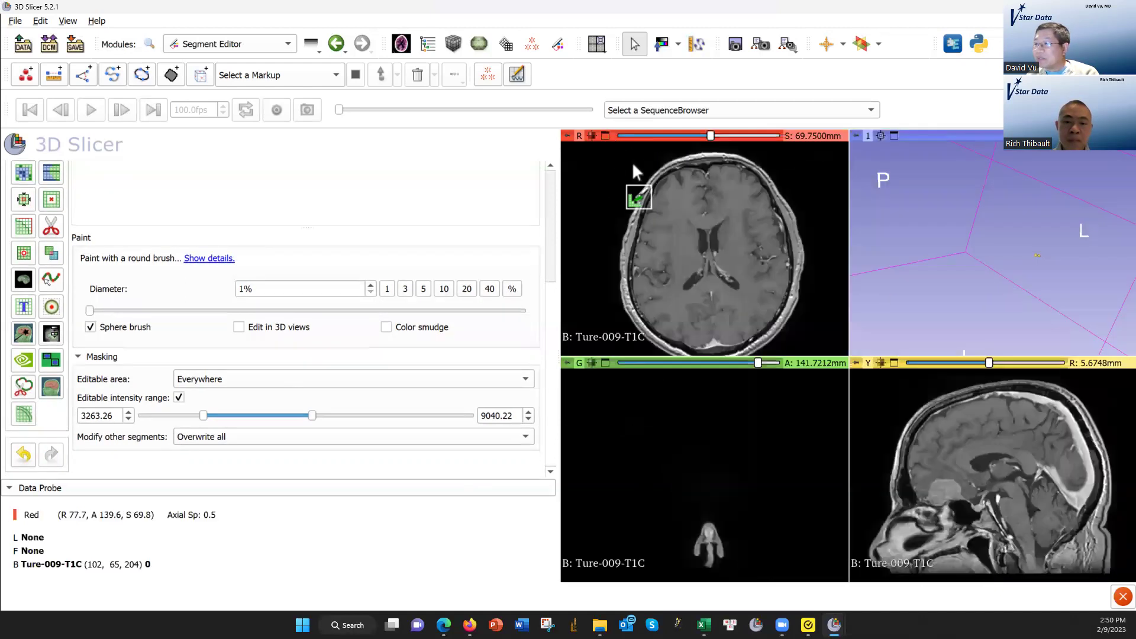
pyautogui.click(895, 363)
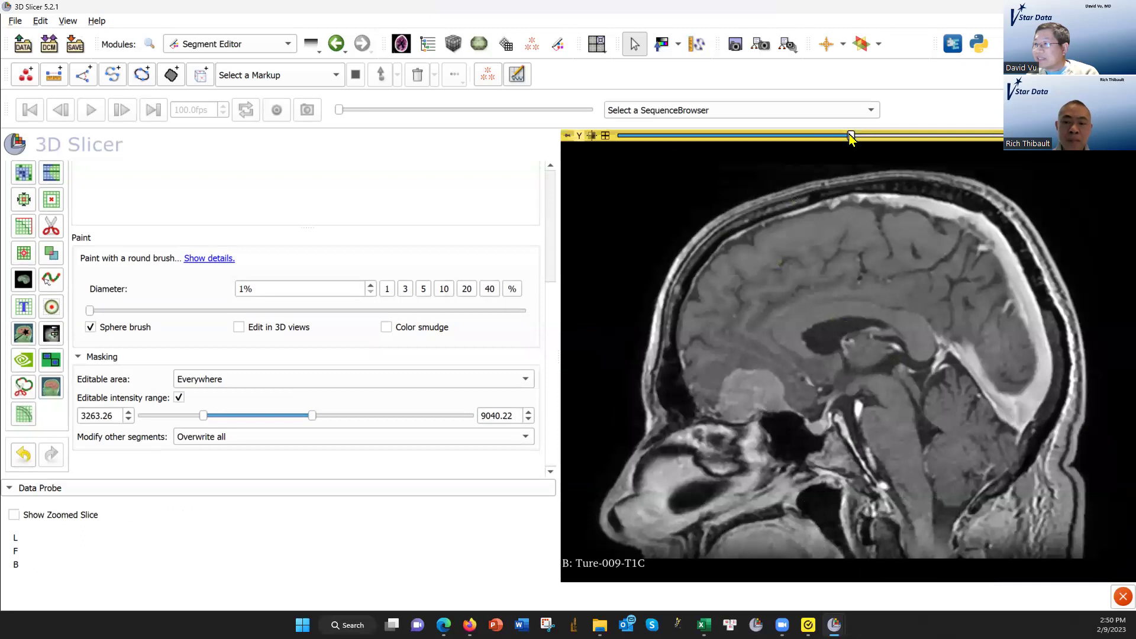
pyautogui.moveTo(850, 136); pyautogui.dragTo(839, 137)
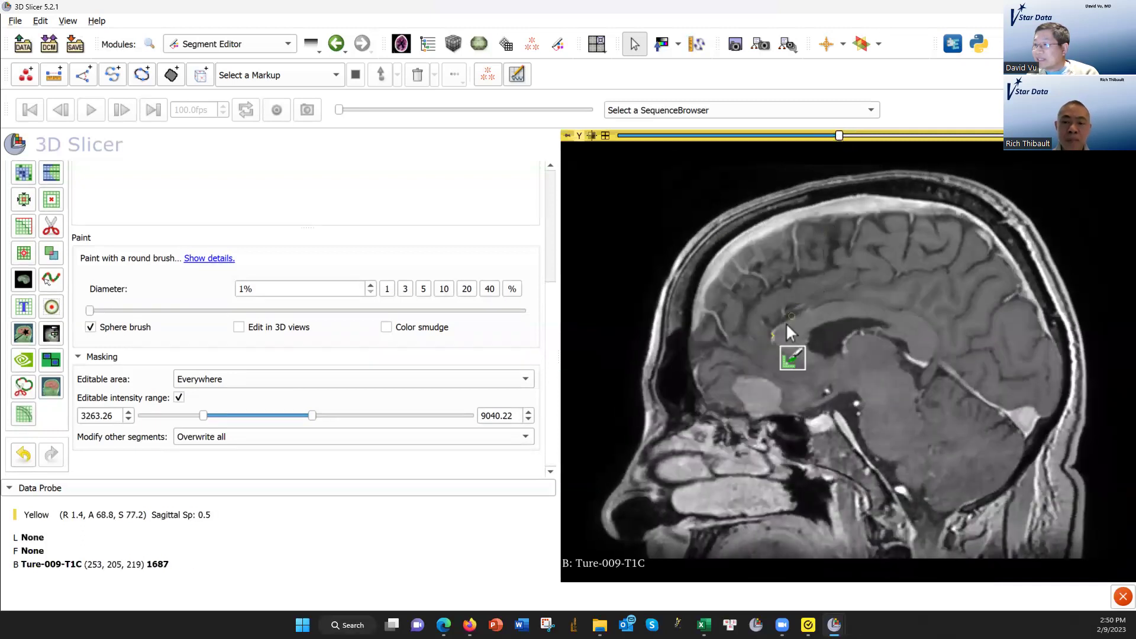
# Paint short diagonal autonomic nerve strokes across several sagittal slices
pyautogui.moveTo(773, 333); pyautogui.dragTo(779, 325)
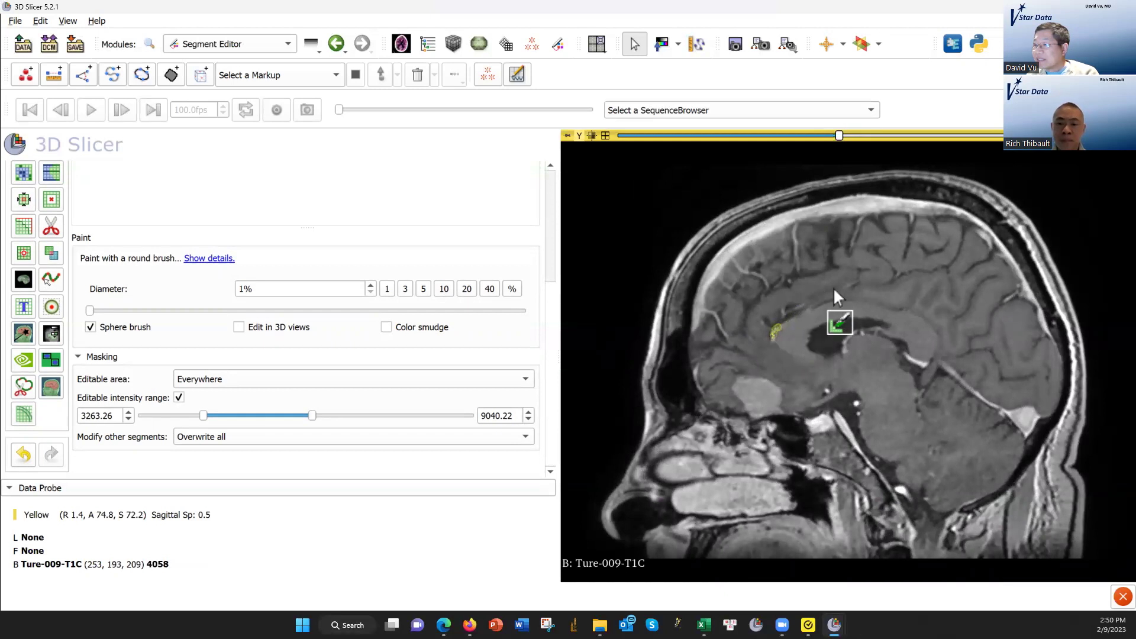
pyautogui.scroll(-1, 836, 287)
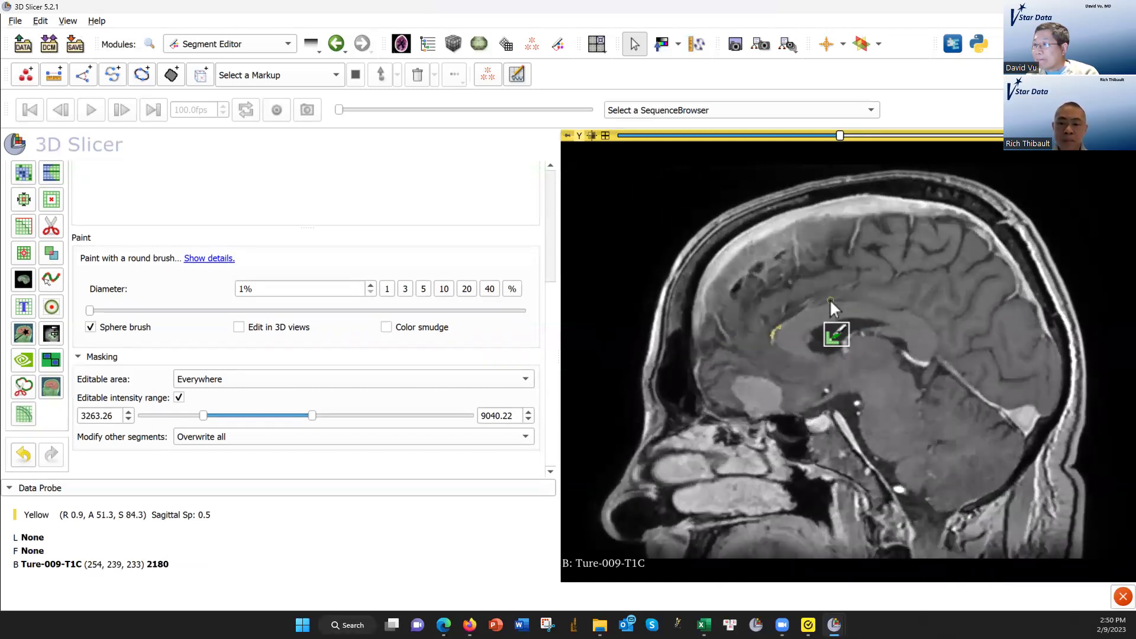
pyautogui.moveTo(776, 333); pyautogui.dragTo(800, 310)
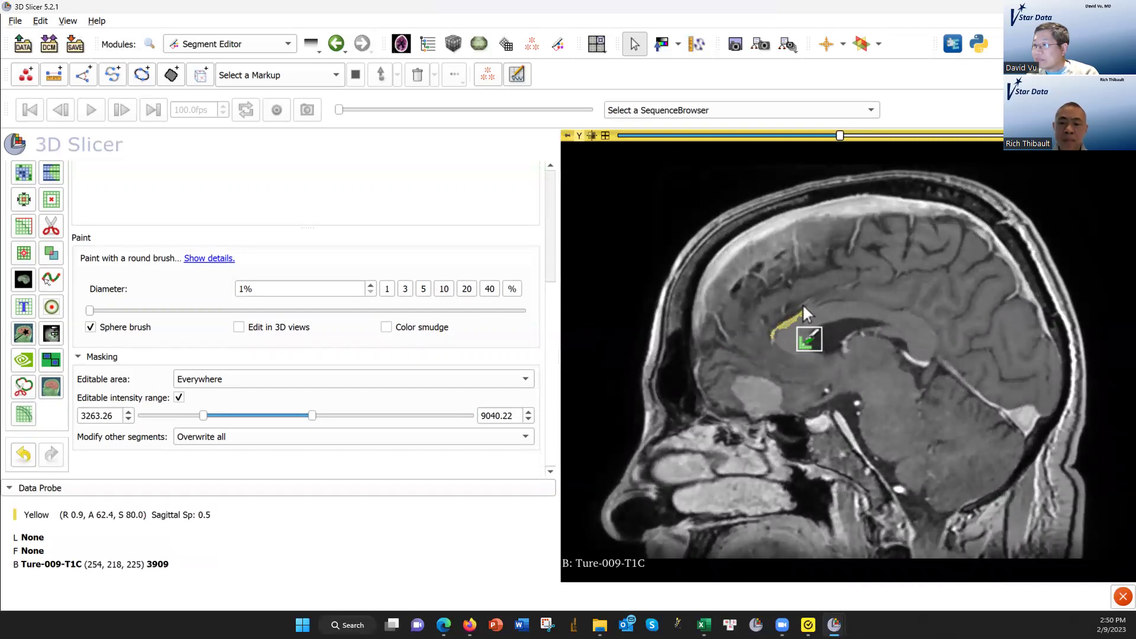
pyautogui.moveTo(799, 304); pyautogui.dragTo(809, 297)
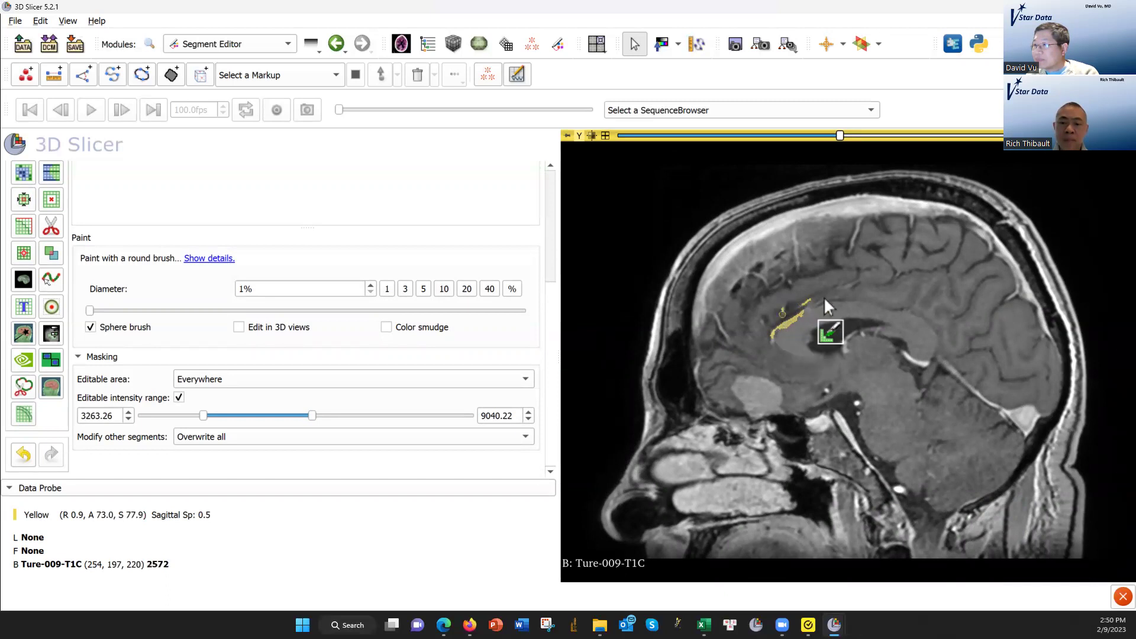
pyautogui.moveTo(774, 336); pyautogui.dragTo(775, 343)
pyautogui.scroll(2, 807, 358)
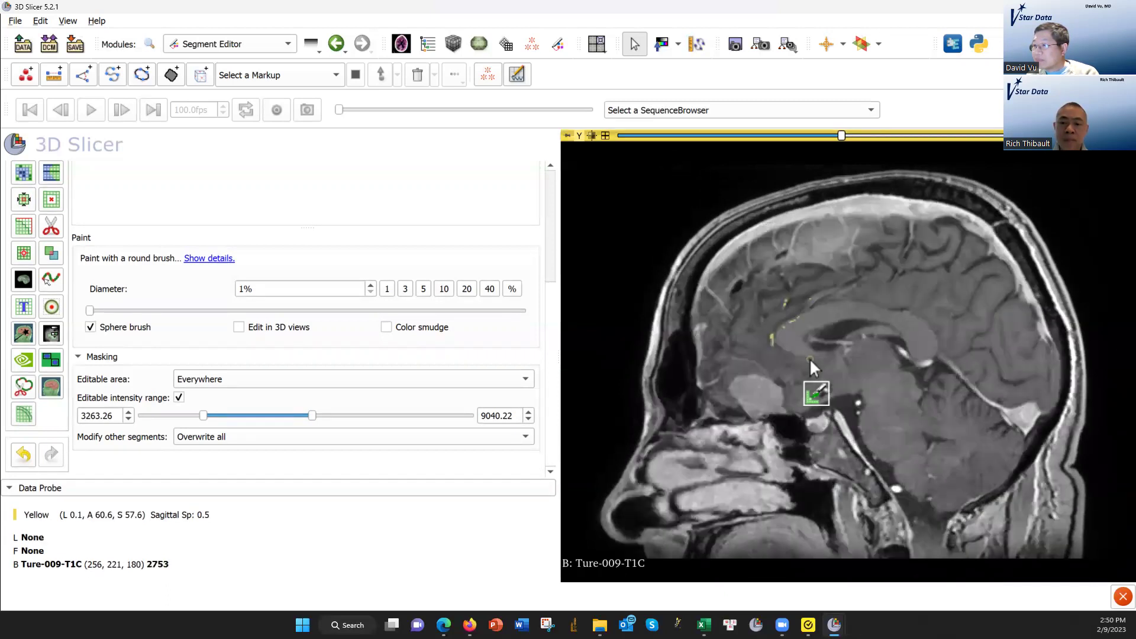
pyautogui.scroll(1, 810, 358)
pyautogui.scroll(2, 807, 363)
pyautogui.scroll(1, 807, 381)
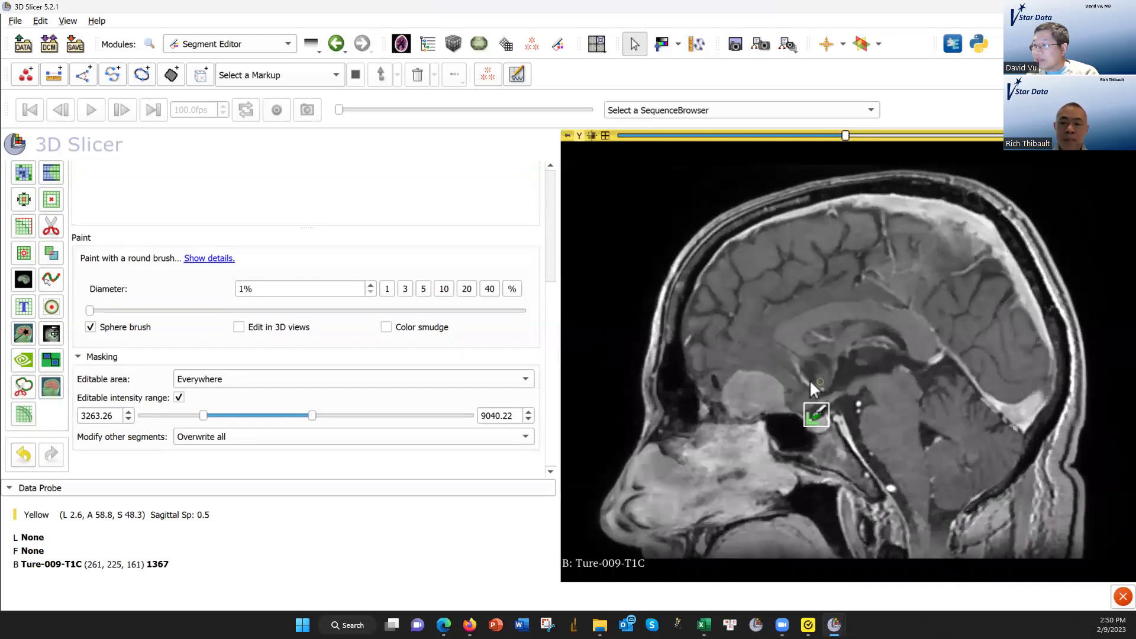
pyautogui.scroll(1, 807, 377)
pyautogui.moveTo(804, 379); pyautogui.dragTo(761, 336)
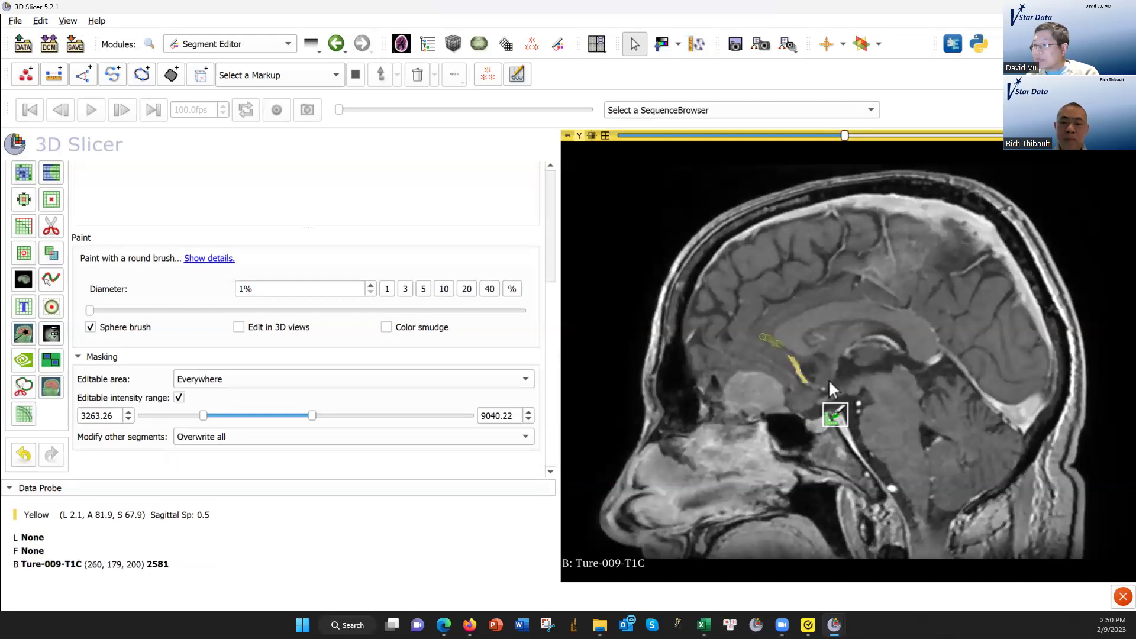
pyautogui.scroll(1, 821, 372)
pyautogui.scroll(1, 824, 375)
pyautogui.scroll(1, 824, 374)
pyautogui.scroll(1, 812, 365)
pyautogui.moveTo(780, 347); pyautogui.dragTo(816, 387)
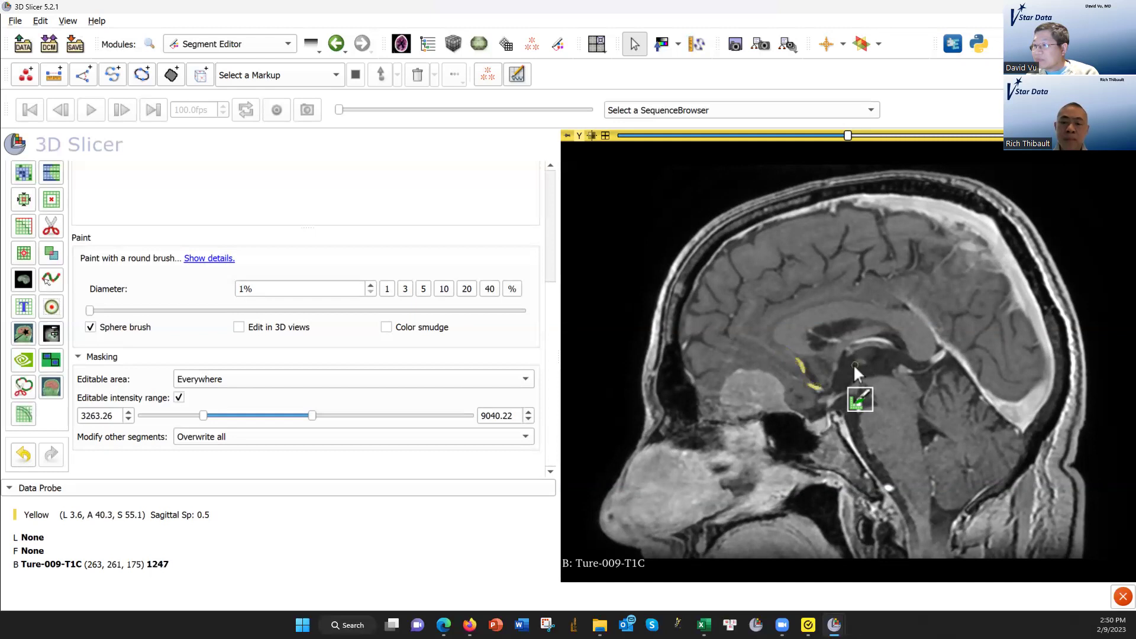
pyautogui.scroll(1, 853, 363)
pyautogui.scroll(1, 855, 325)
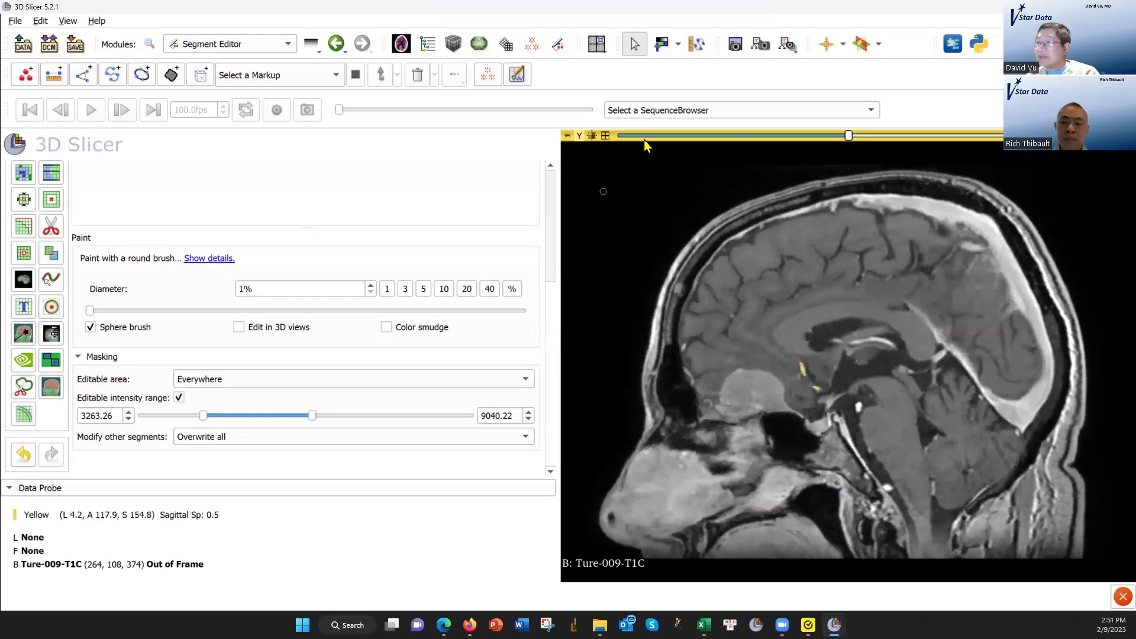
# Orbit the nerve model in a maximized 3D view with painting off, then restore four-up
pyautogui.click(604, 136)
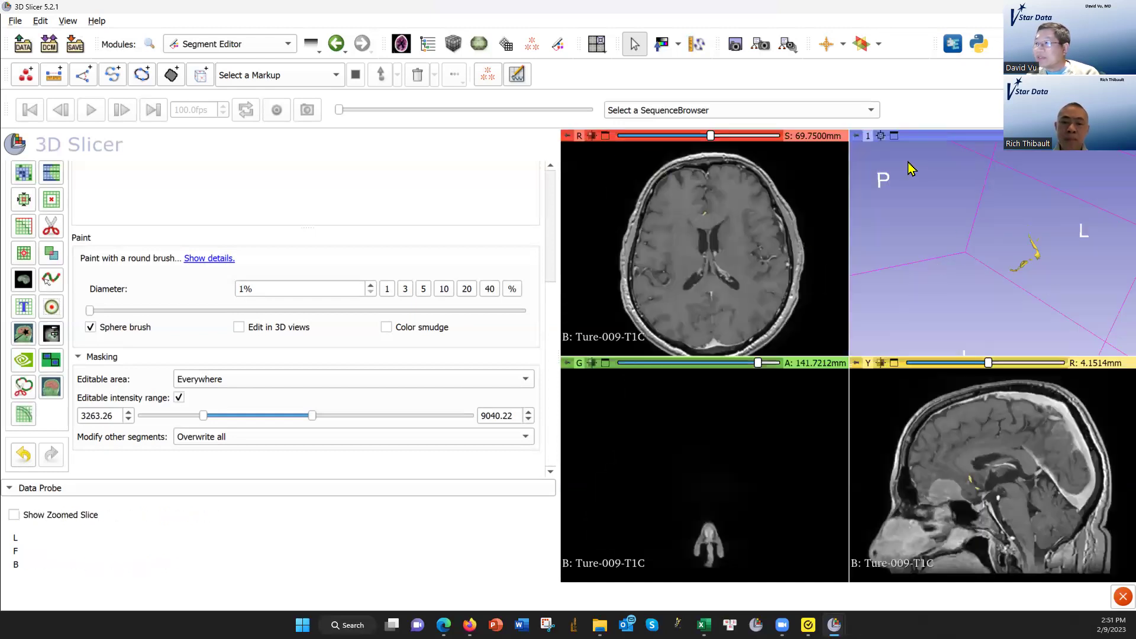
pyautogui.click(894, 136)
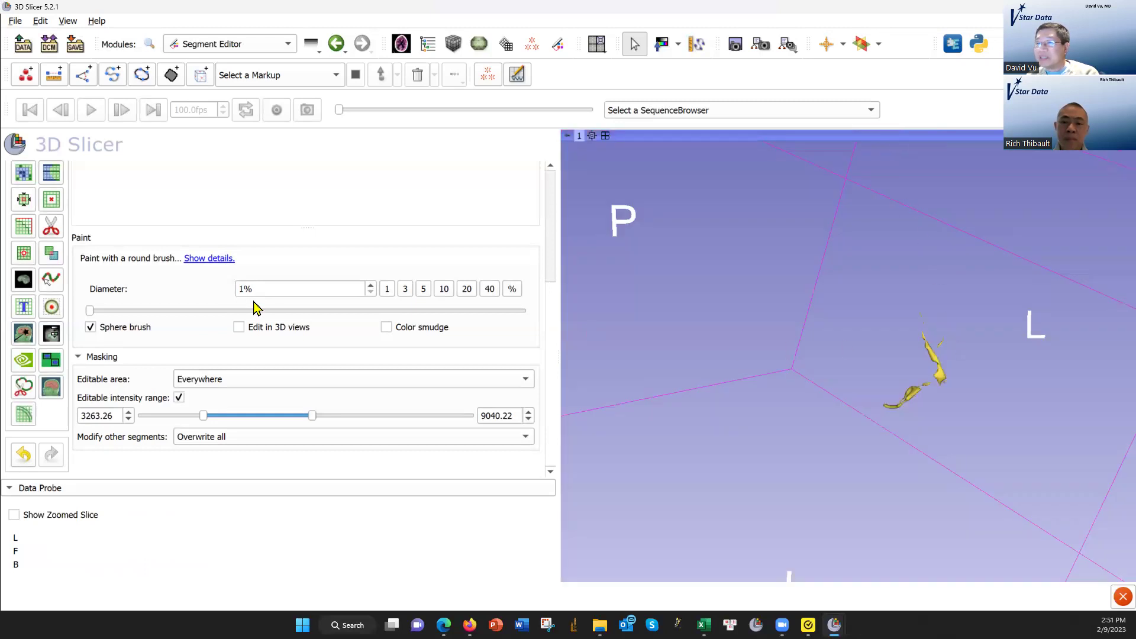
pyautogui.scroll(5, 36, 229)
pyautogui.click(23, 282)
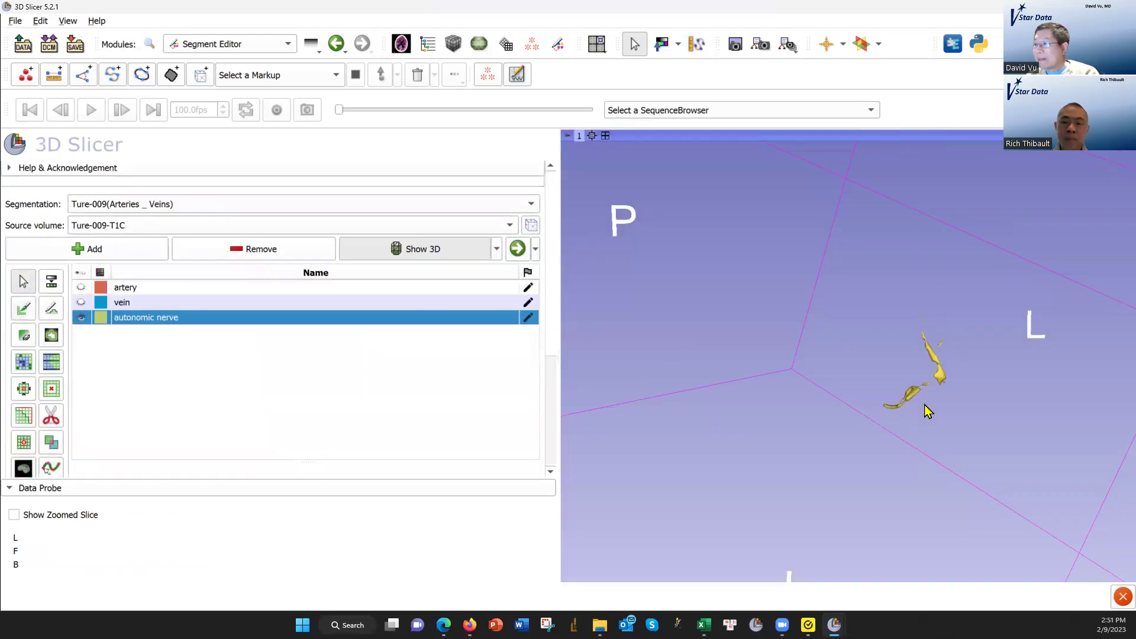
pyautogui.moveTo(873, 414); pyautogui.dragTo(722, 412)
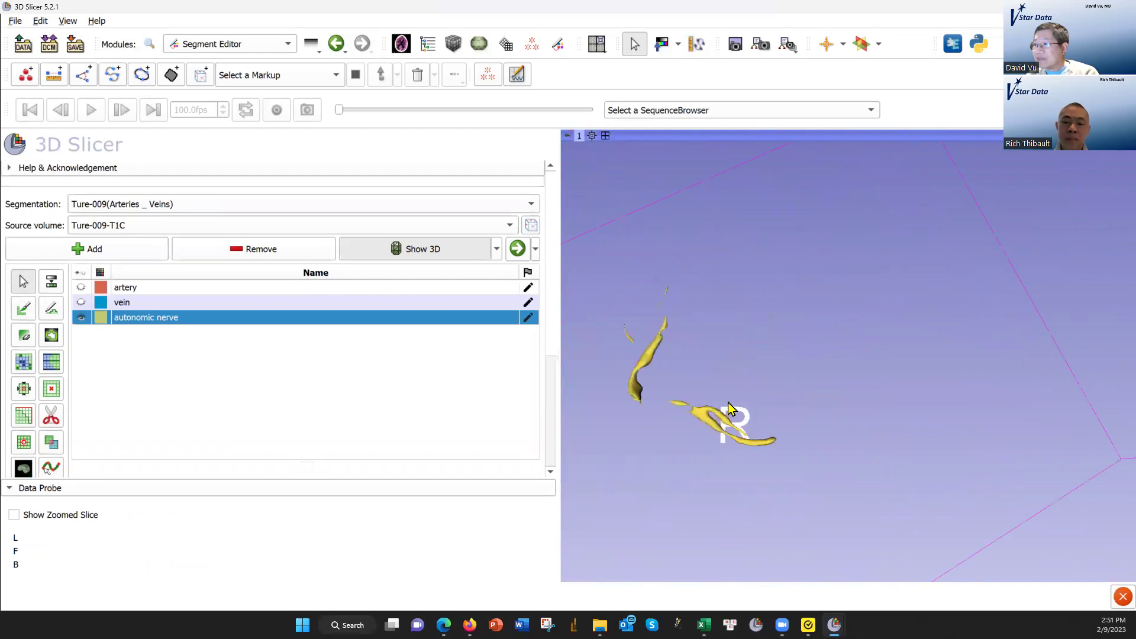
pyautogui.moveTo(729, 411)
pyautogui.mouseDown()
pyautogui.moveTo(855, 459)
pyautogui.moveTo(1018, 436)
pyautogui.moveTo(624, 235)
pyautogui.mouseUp()
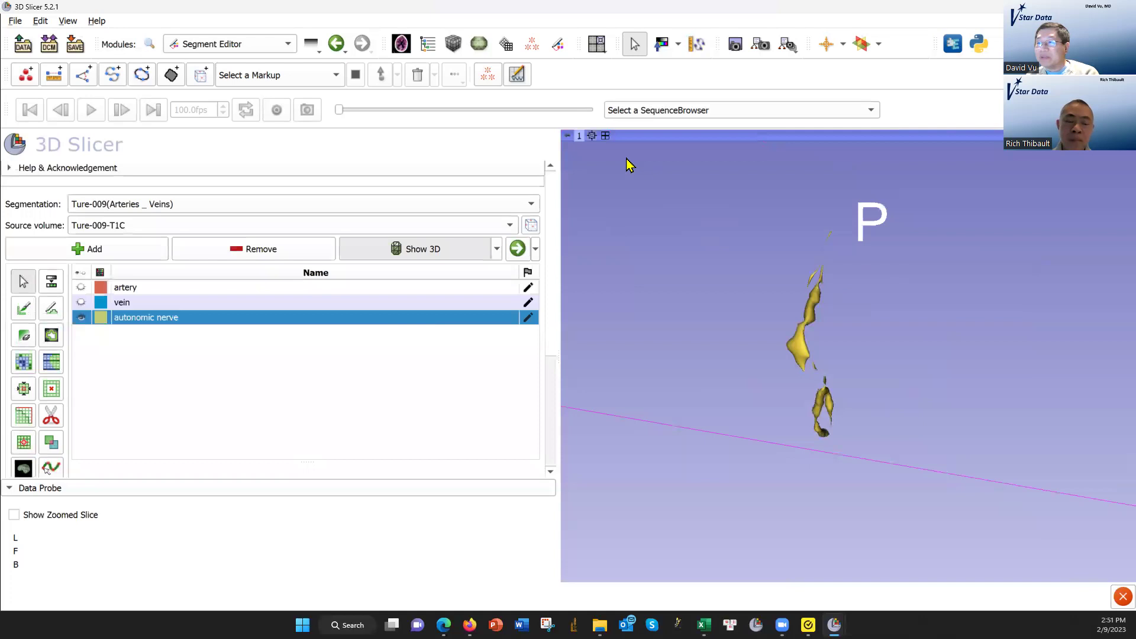
pyautogui.click(608, 137)
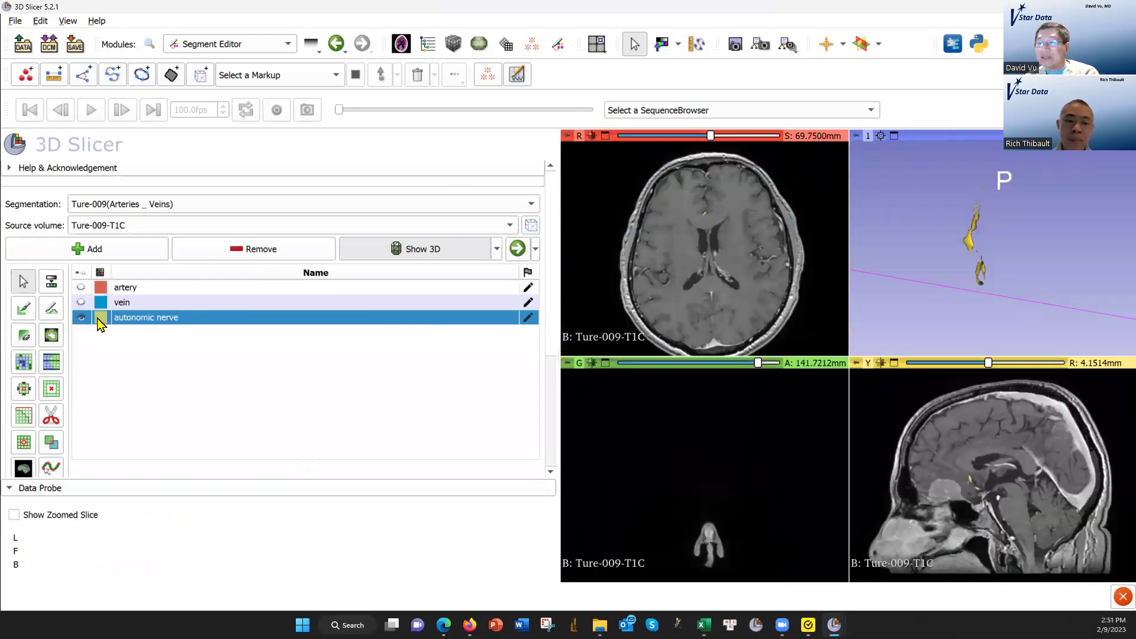
pyautogui.doubleClick(101, 317)
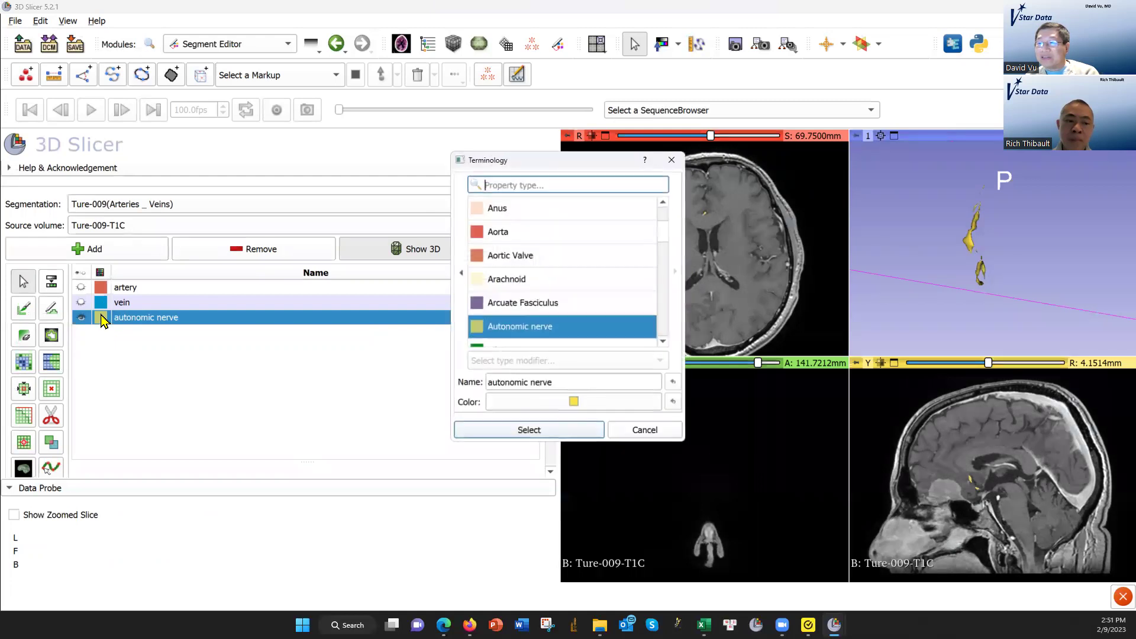
pyautogui.click(656, 435)
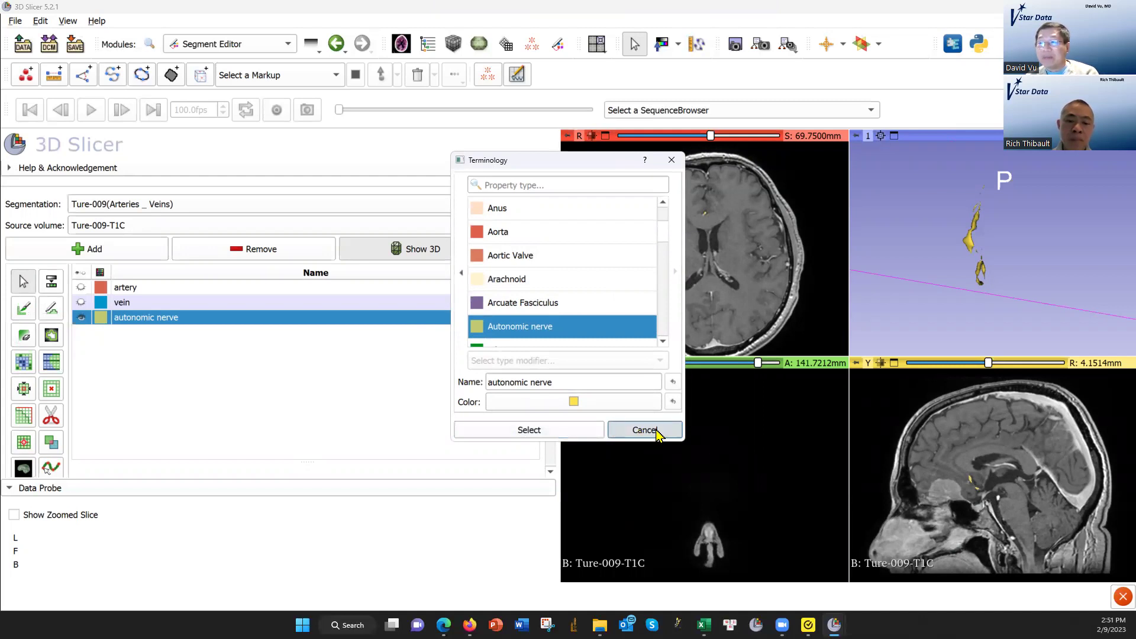
pyautogui.click(656, 436)
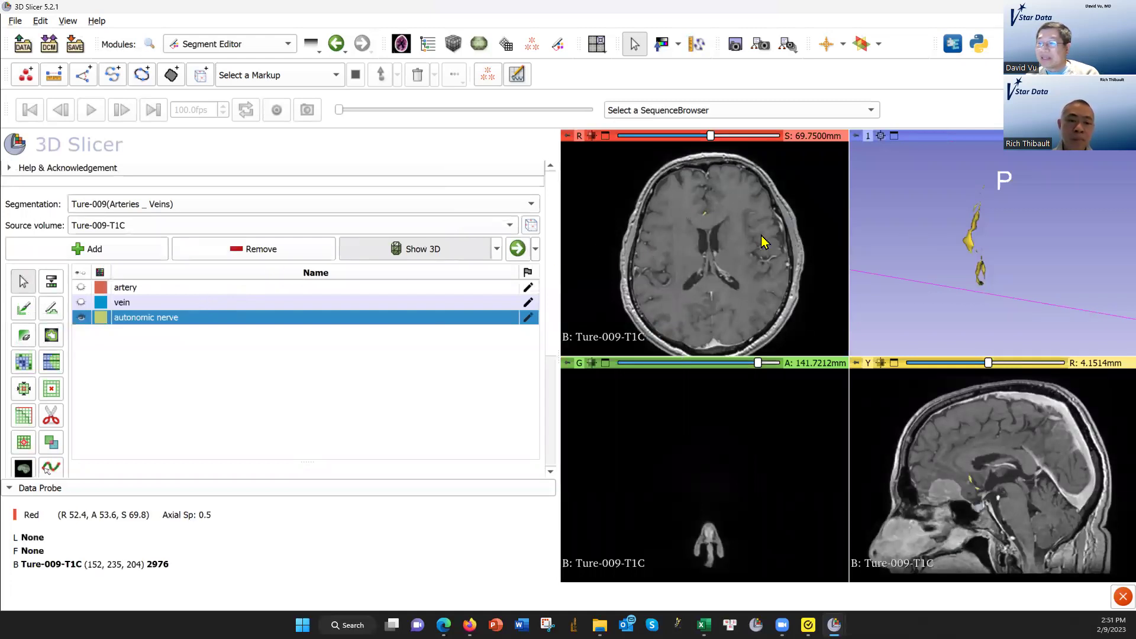
# Enlarge the axial view, move to a new slice, and select the Threshold effect
pyautogui.click(607, 135)
pyautogui.keyDown('ctrl'); pyautogui.scroll(5, 893, 372); pyautogui.keyUp('ctrl')
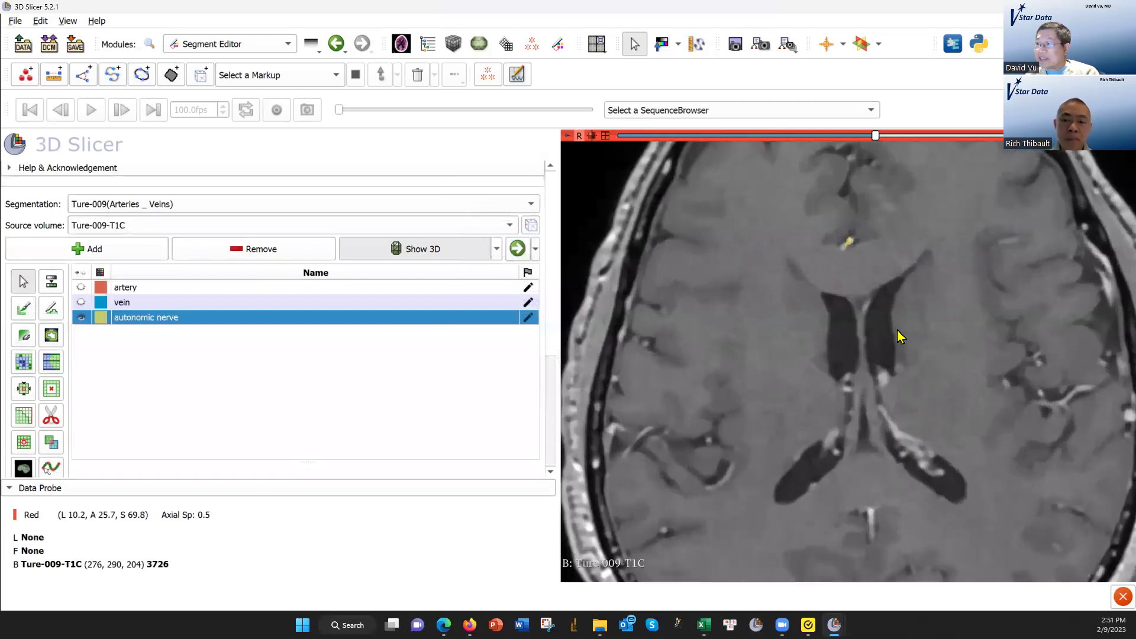
pyautogui.moveTo(877, 138); pyautogui.dragTo(867, 141)
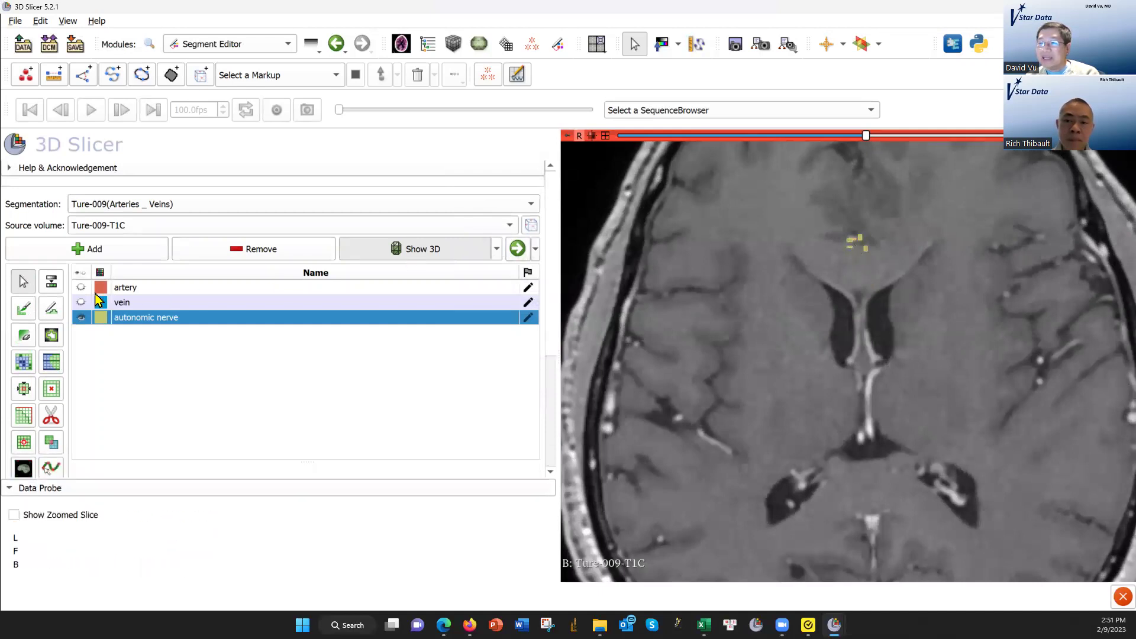
pyautogui.click(51, 283)
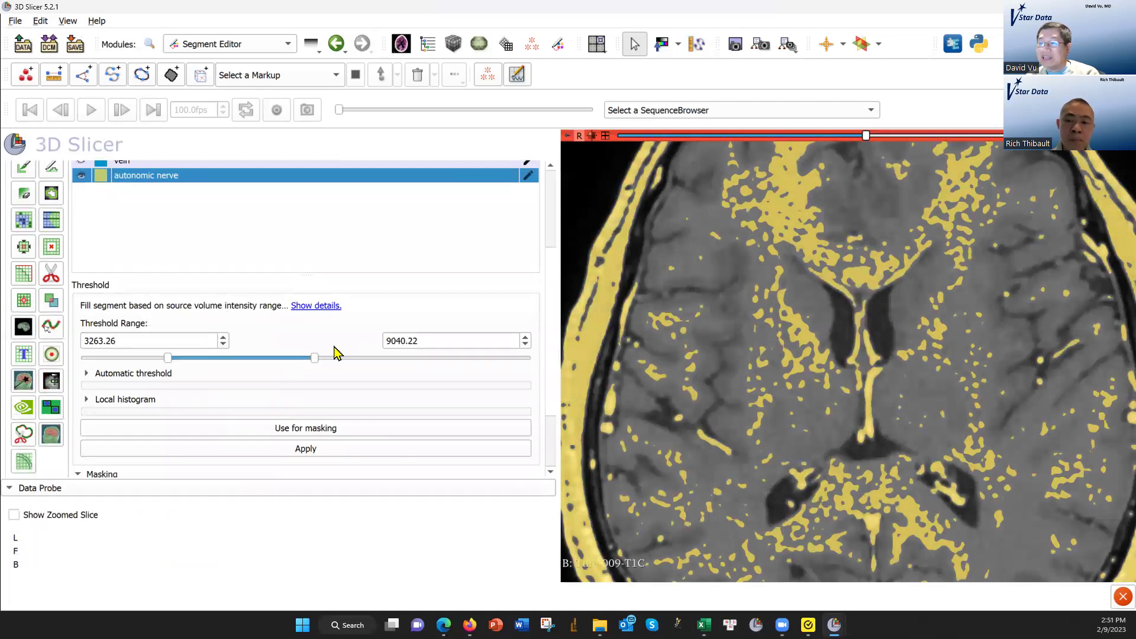
# Adjust the lower threshold bound back and forth, settling on 3541.44
pyautogui.moveTo(169, 358); pyautogui.dragTo(187, 364)
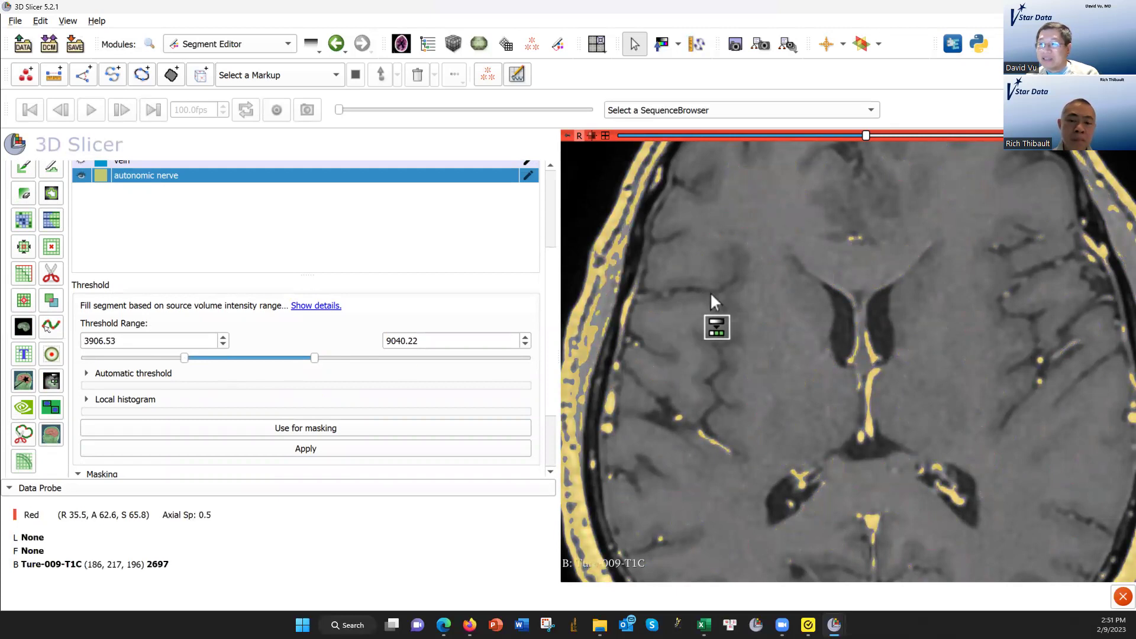
pyautogui.scroll(2, 739, 306)
pyautogui.scroll(-2, 742, 317)
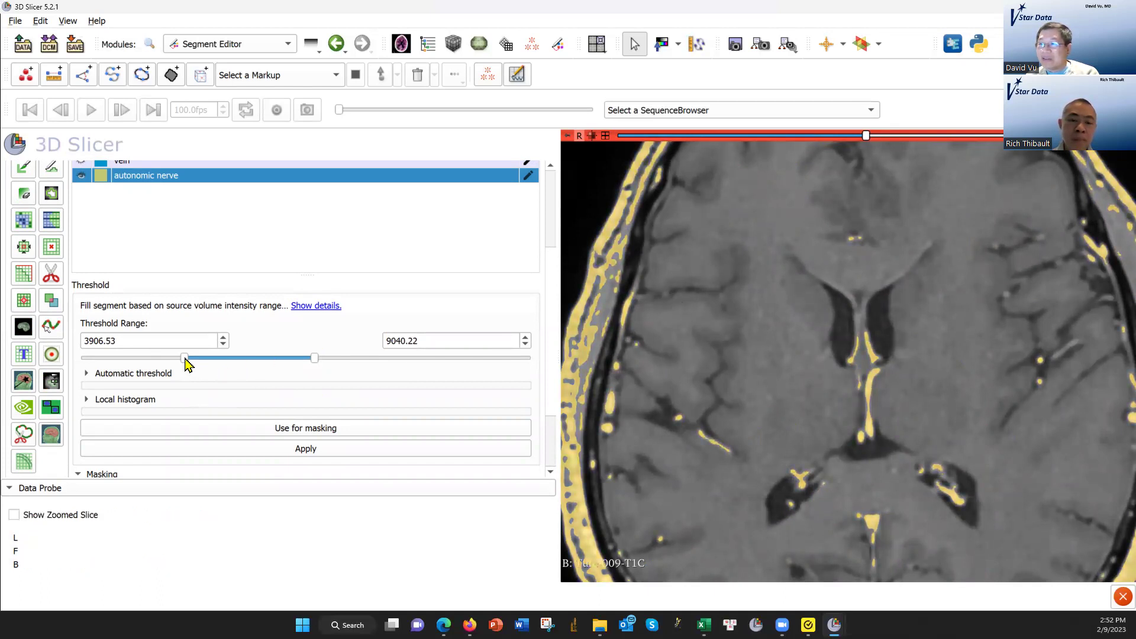
pyautogui.moveTo(187, 359); pyautogui.dragTo(156, 358)
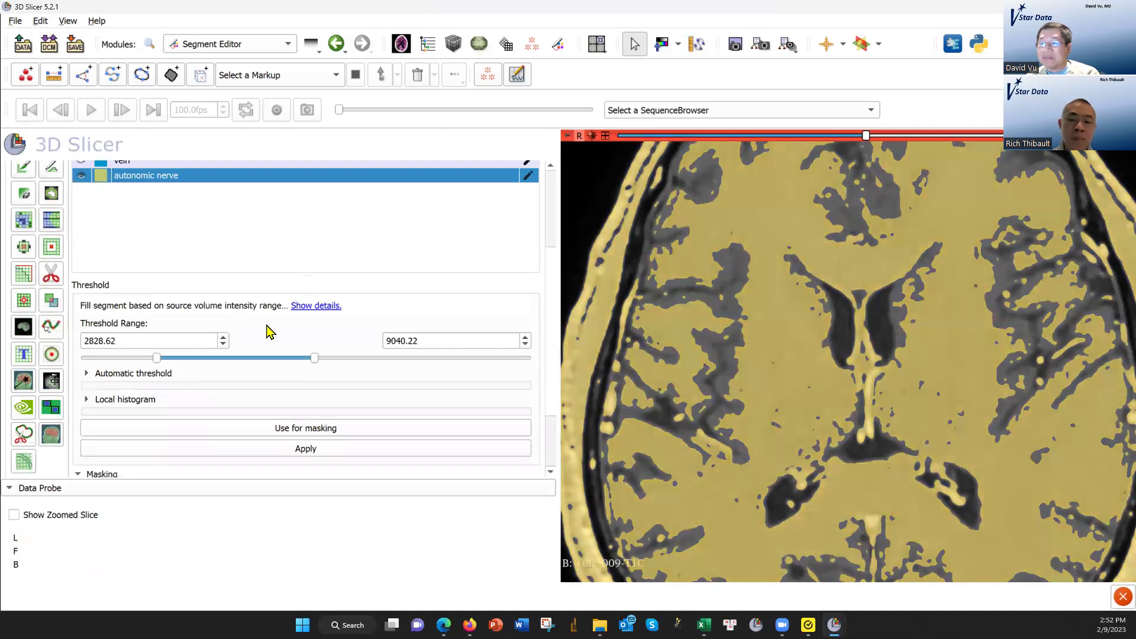
pyautogui.moveTo(160, 359); pyautogui.dragTo(177, 359)
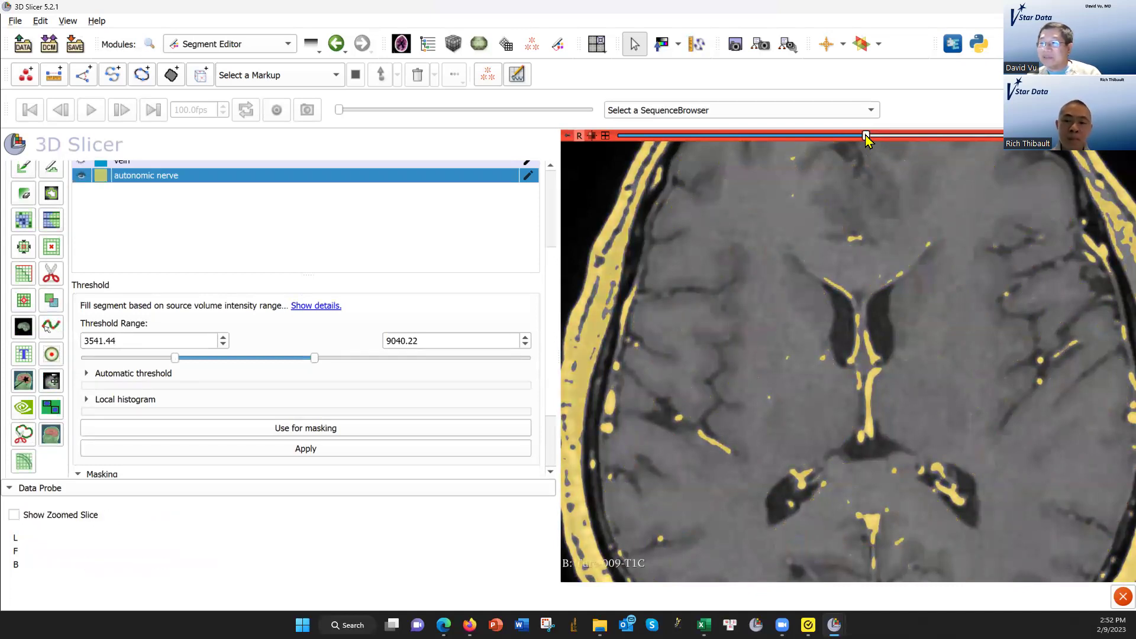
# Check the threshold preview on higher axial slices toward the top of the brain
pyautogui.moveTo(871, 138); pyautogui.dragTo(790, 142)
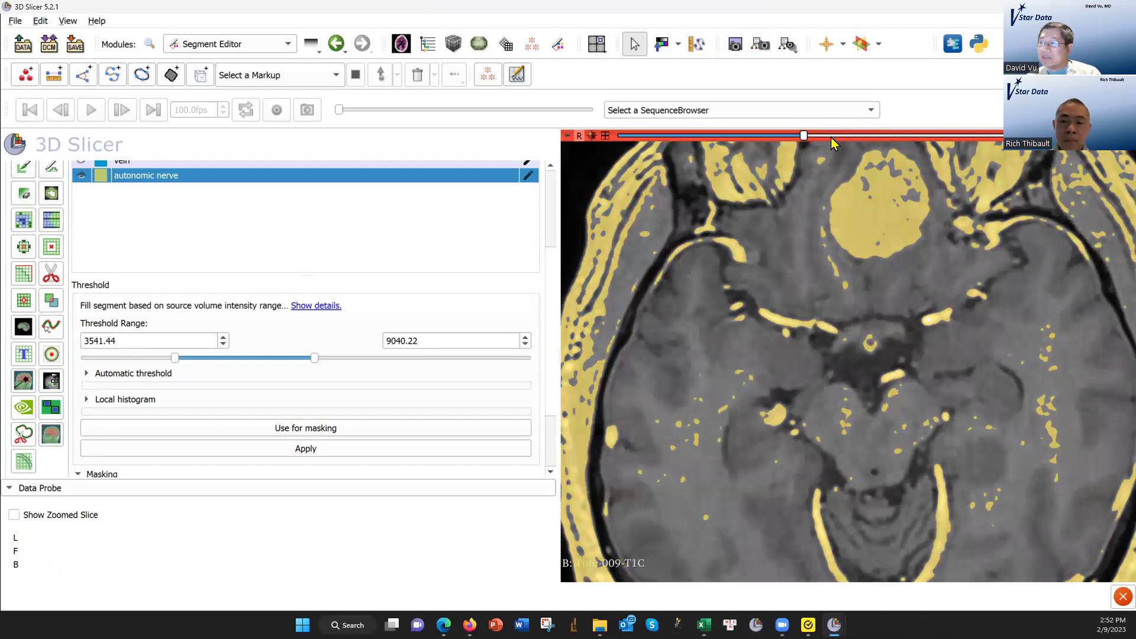
pyautogui.moveTo(805, 136); pyautogui.dragTo(875, 136)
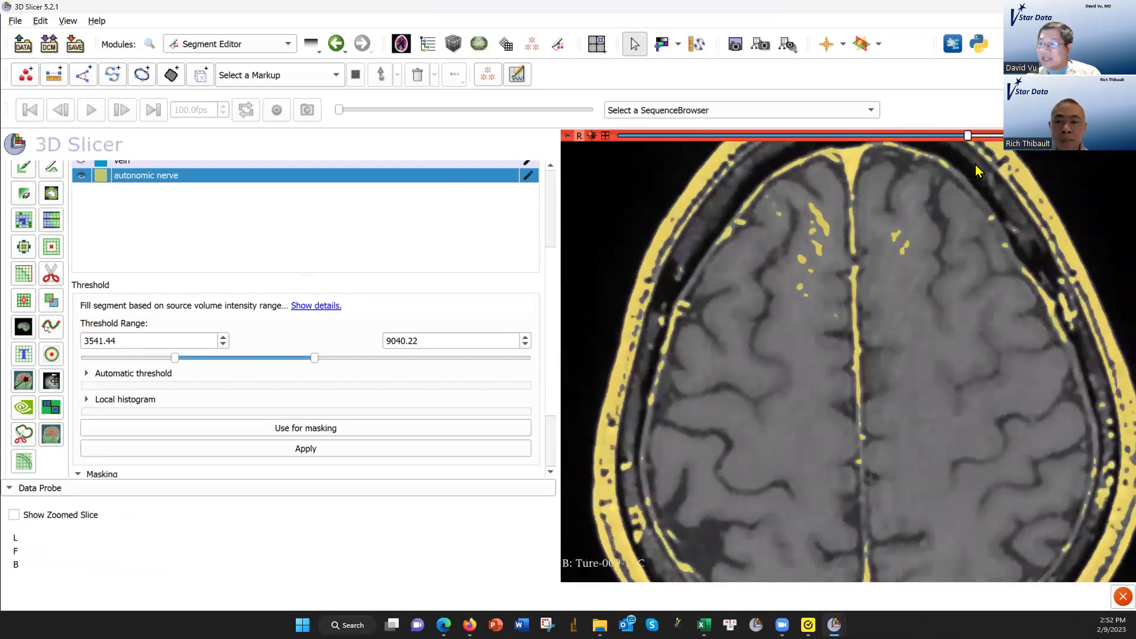
pyautogui.moveTo(876, 136); pyautogui.dragTo(983, 136)
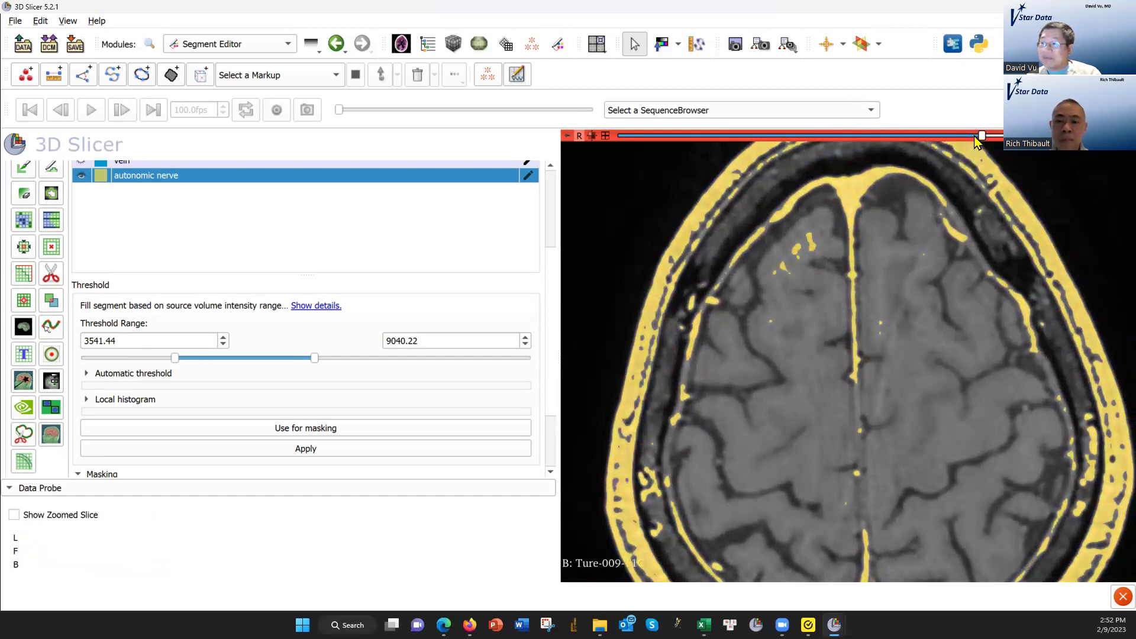
pyautogui.moveTo(981, 136); pyautogui.dragTo(946, 136)
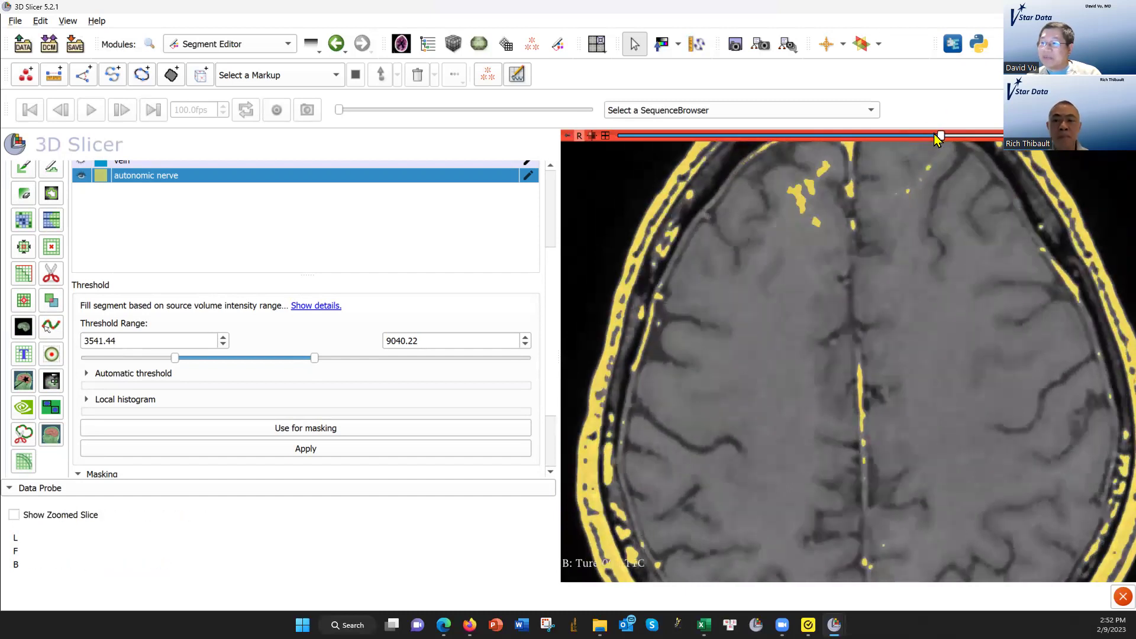
pyautogui.moveTo(946, 137); pyautogui.dragTo(959, 134)
pyautogui.scroll(10, 926, 153)
pyautogui.scroll(-5, 924, 149)
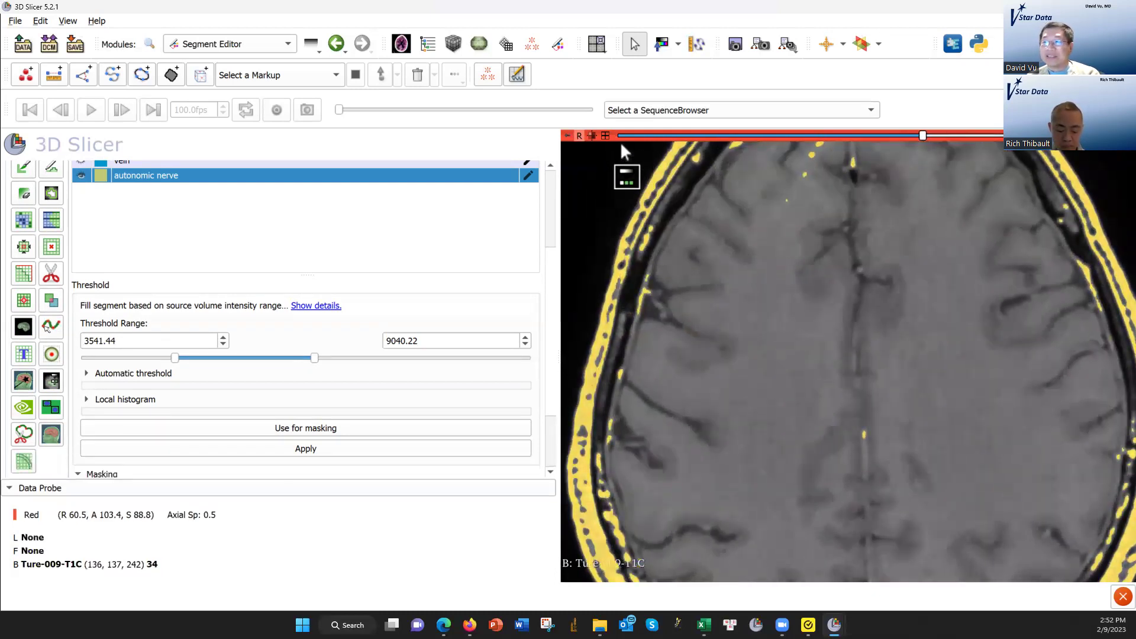
# Show the artery and vein segments and re-enlarge the axial view
pyautogui.click(605, 136)
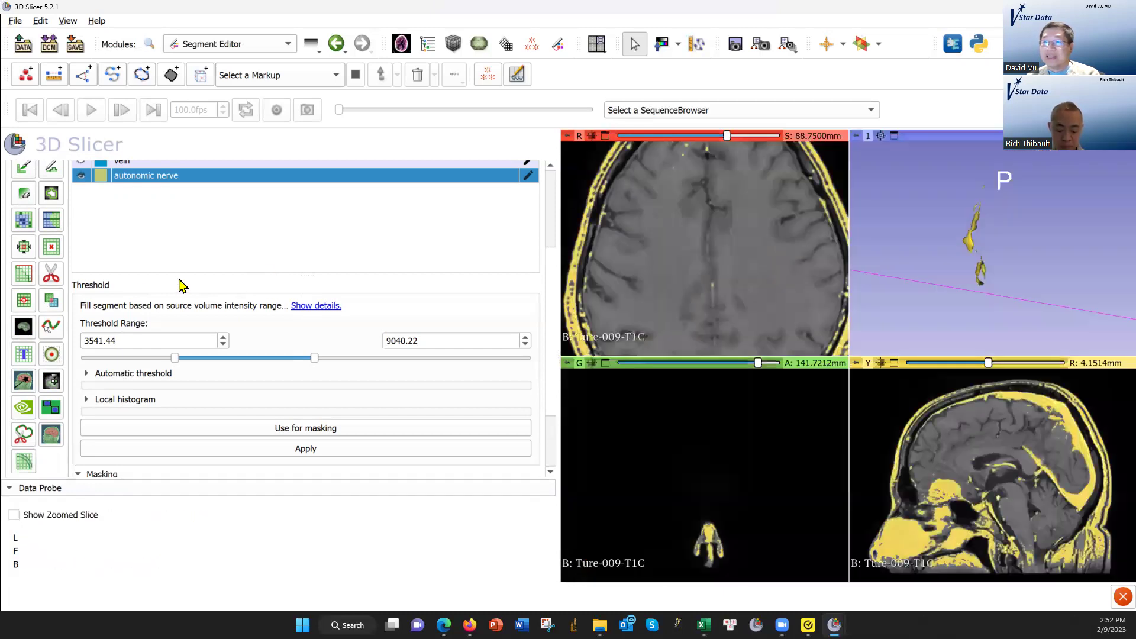
pyautogui.scroll(3, 112, 249)
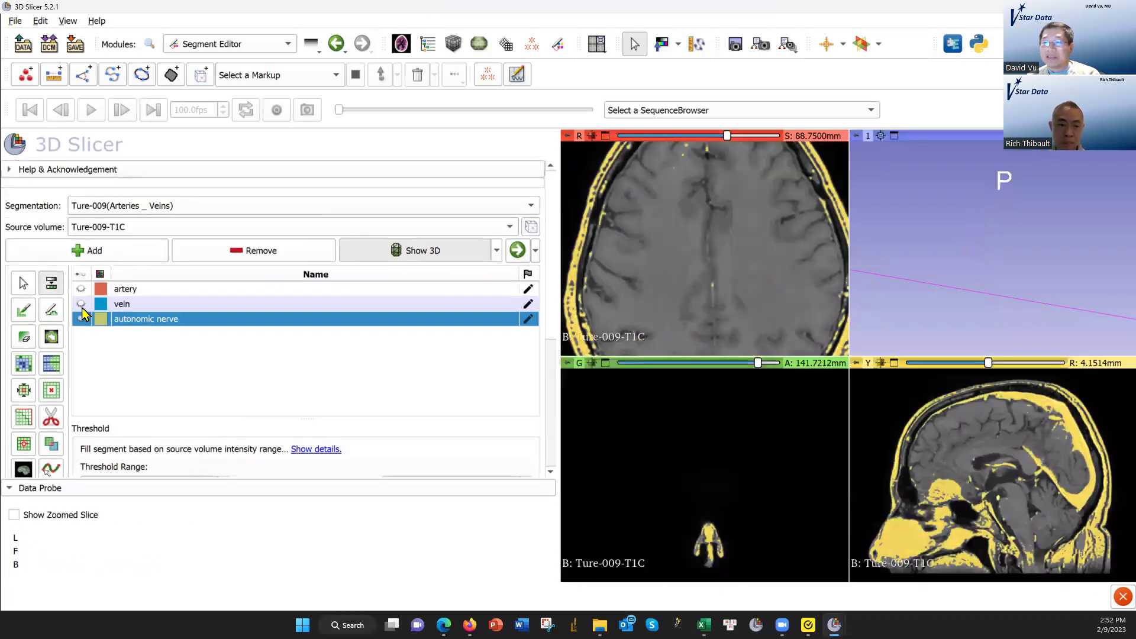
pyautogui.click(82, 304)
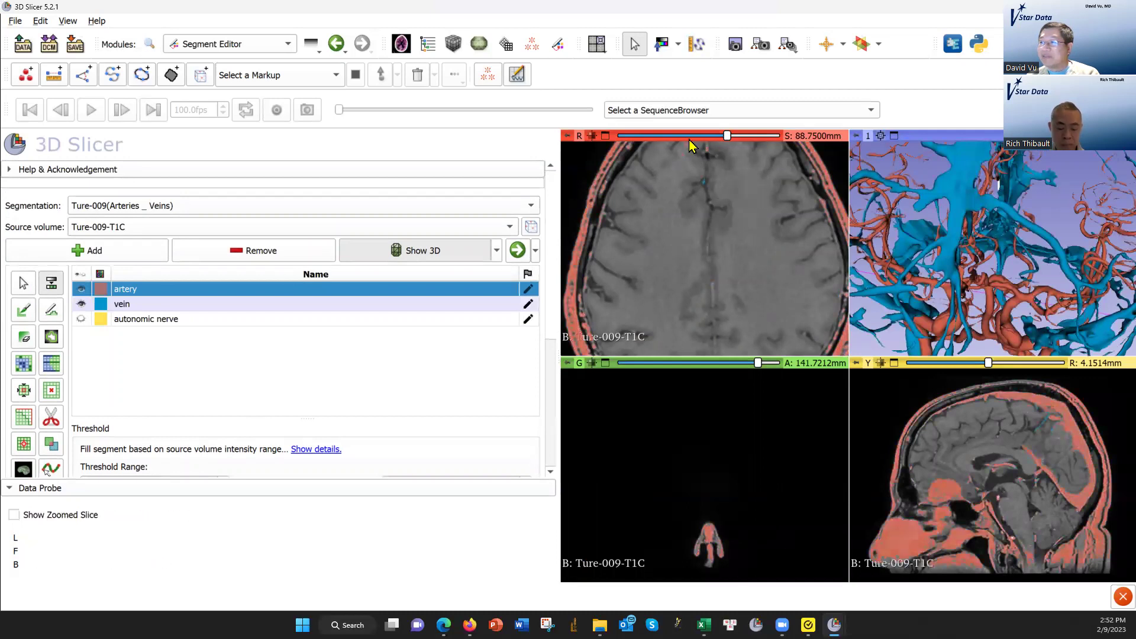
pyautogui.click(605, 136)
pyautogui.keyDown('ctrl'); pyautogui.scroll(2, 906, 145); pyautogui.keyUp('ctrl')
pyautogui.keyDown('ctrl'); pyautogui.scroll(2, 885, 265); pyautogui.keyUp('ctrl')
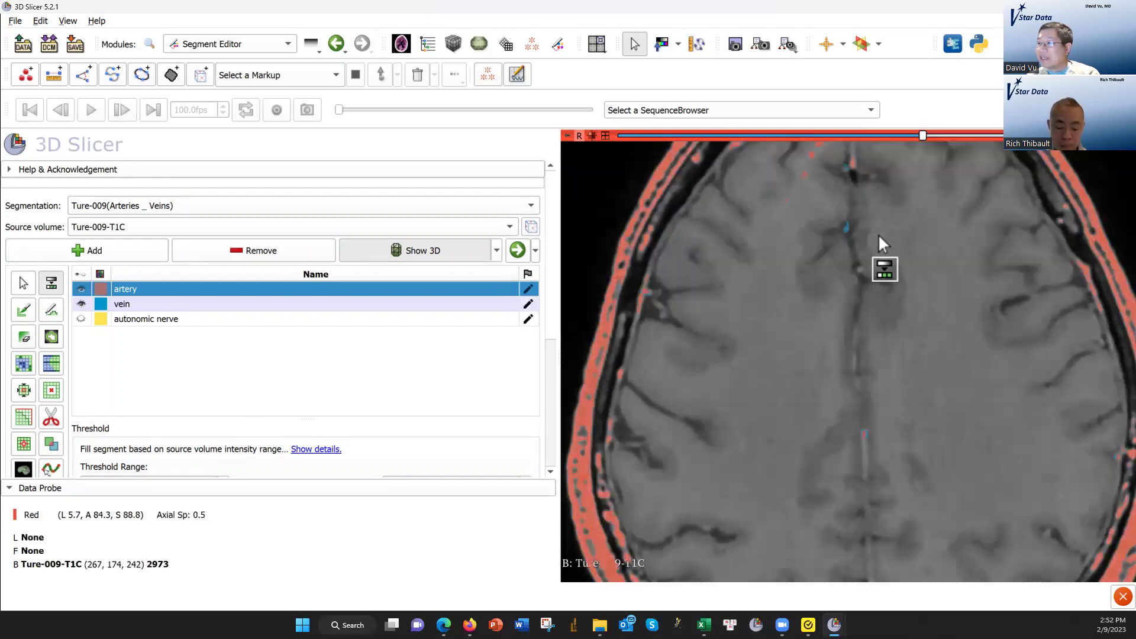
pyautogui.keyDown('ctrl'); pyautogui.scroll(2, 891, 215); pyautogui.keyUp('ctrl')
pyautogui.keyDown('ctrl'); pyautogui.scroll(-3, 891, 215); pyautogui.keyUp('ctrl')
# Show only the vein segment on a higher axial slice, then quit Slicer discarding modifications
pyautogui.rightClick(879, 114)
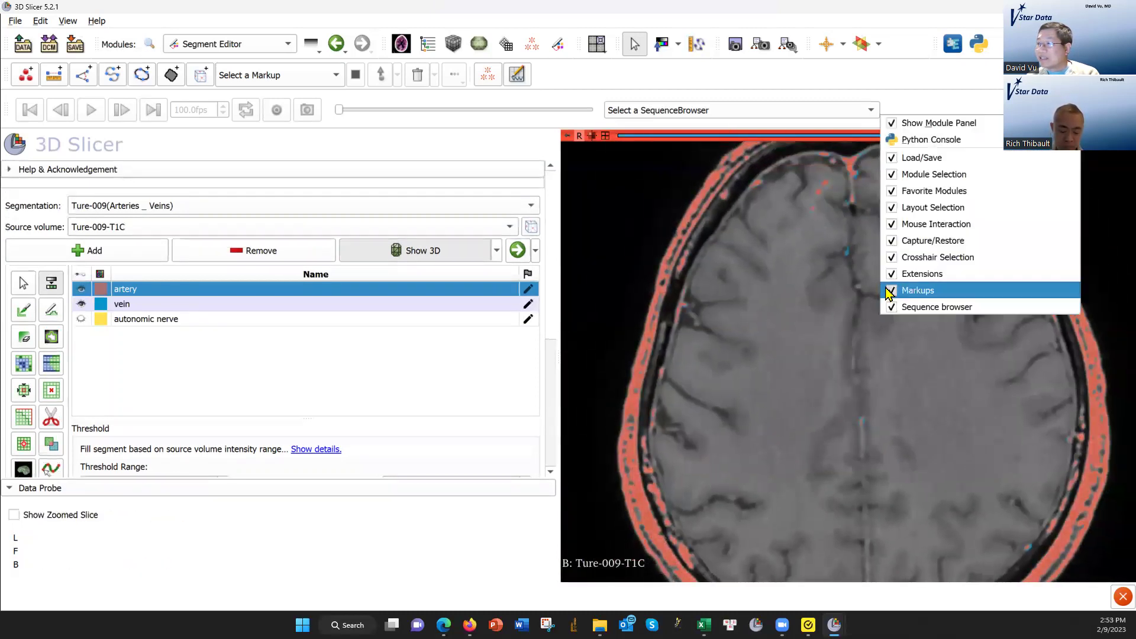
pyautogui.click(785, 262)
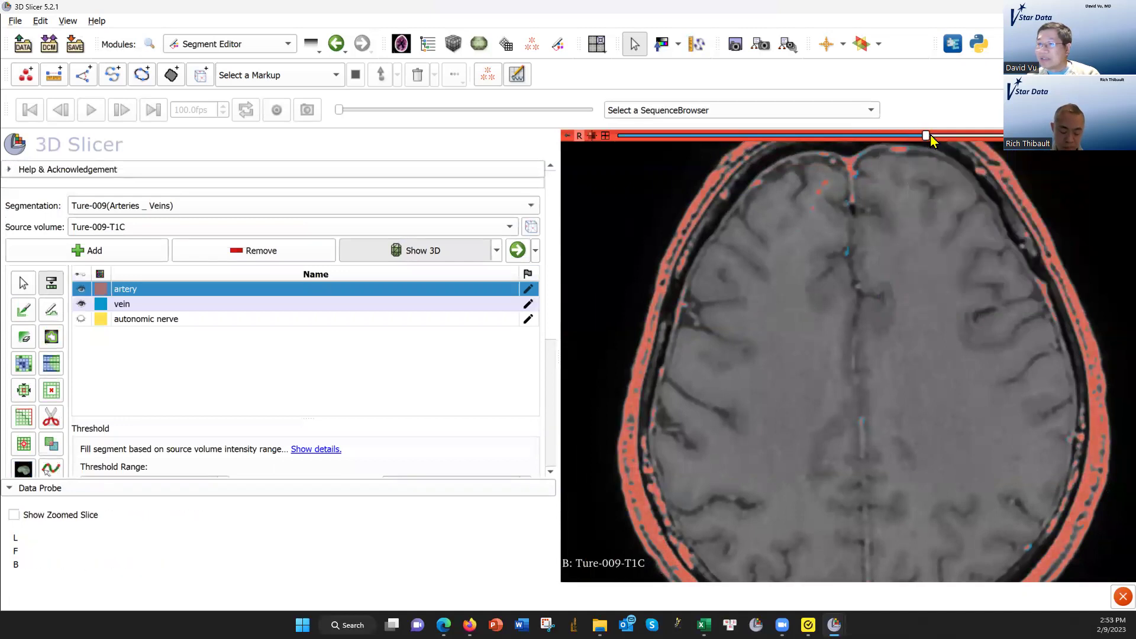
pyautogui.moveTo(935, 136); pyautogui.dragTo(970, 136)
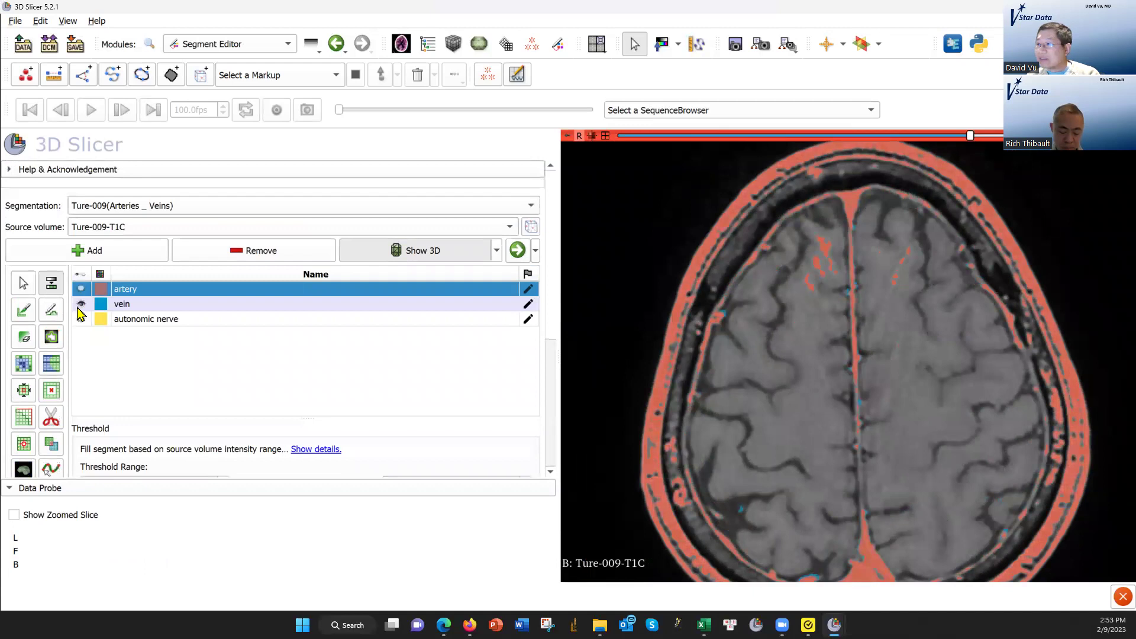
pyautogui.click(78, 307)
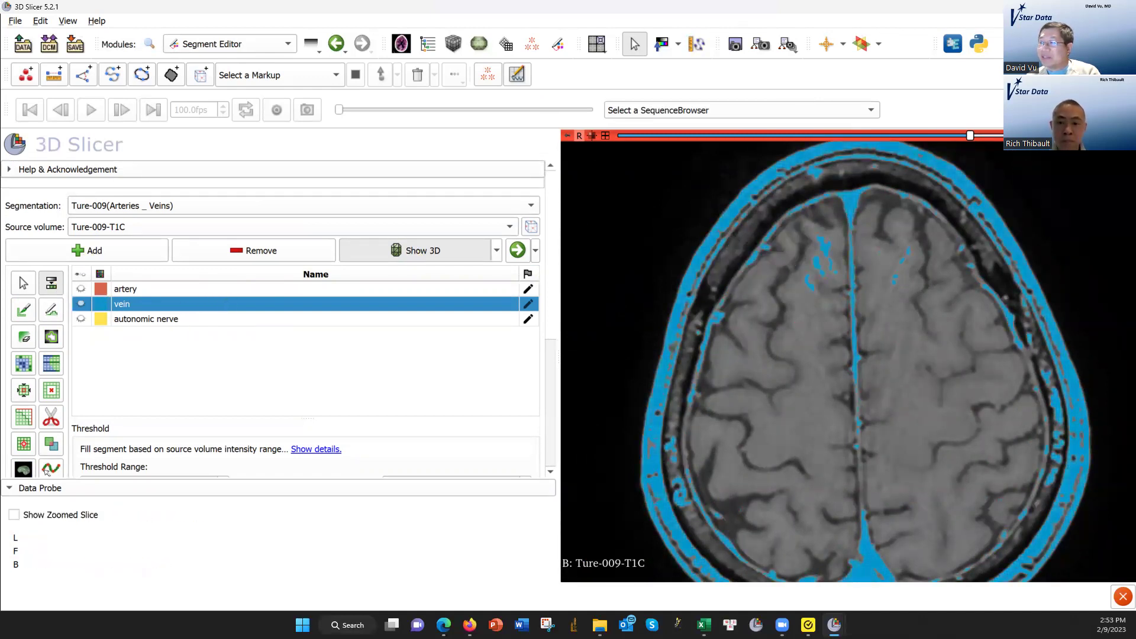
pyautogui.hotkey('ctrl', 'q')
pyautogui.click(612, 335)
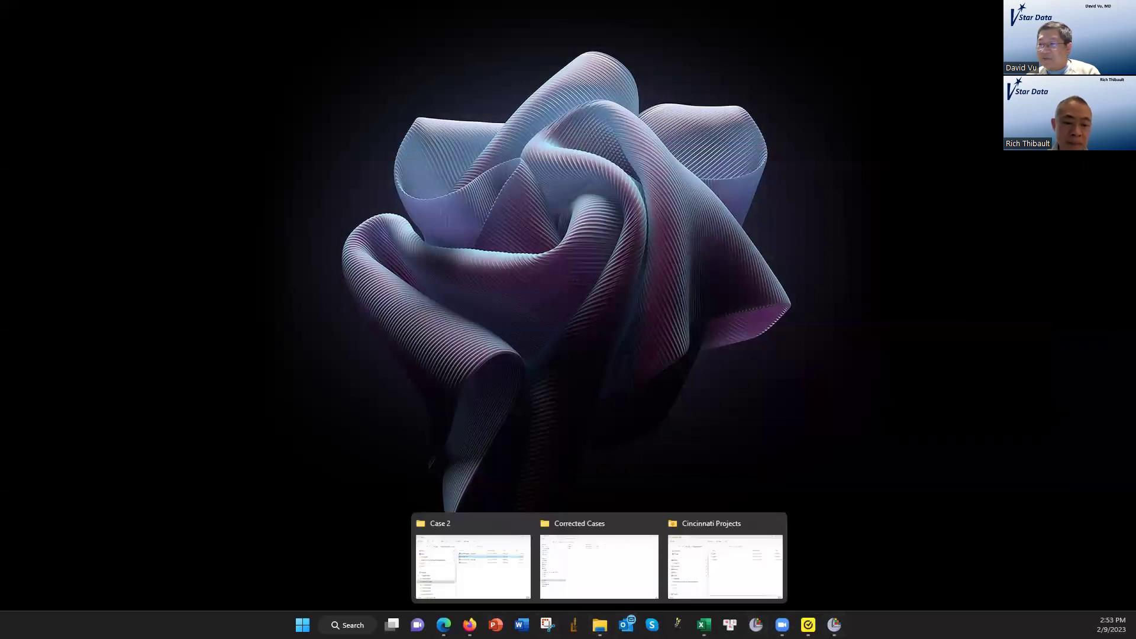
# Add Ture-009-T1C.nrrd from the Case 2 folder as a volume with the artery/vein segmentation
pyautogui.click(489, 573)
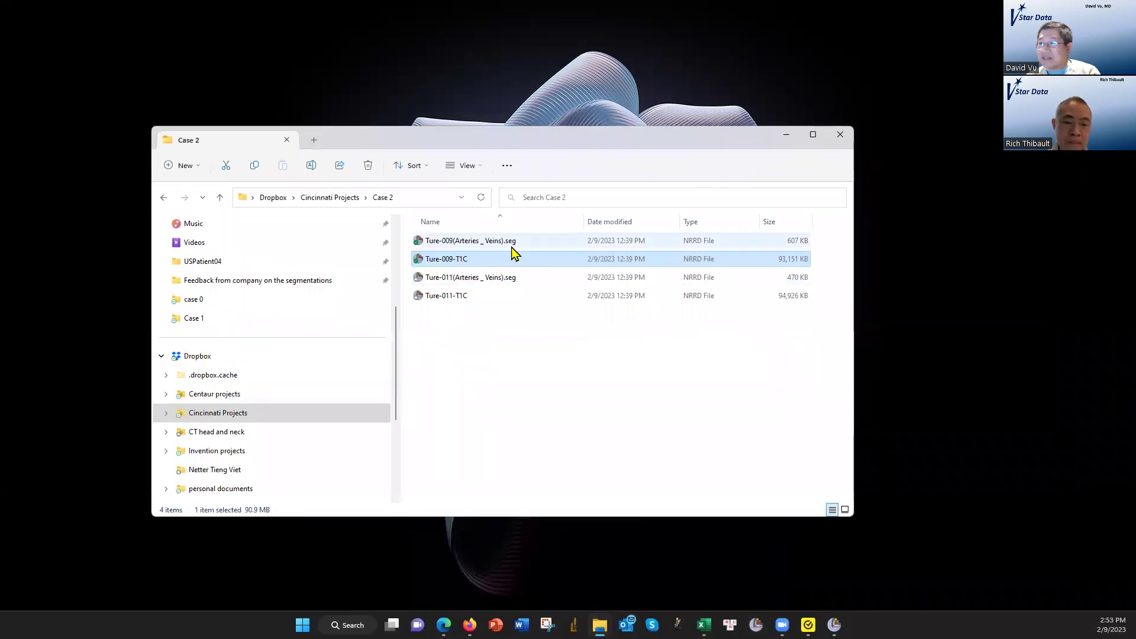
pyautogui.click(471, 242)
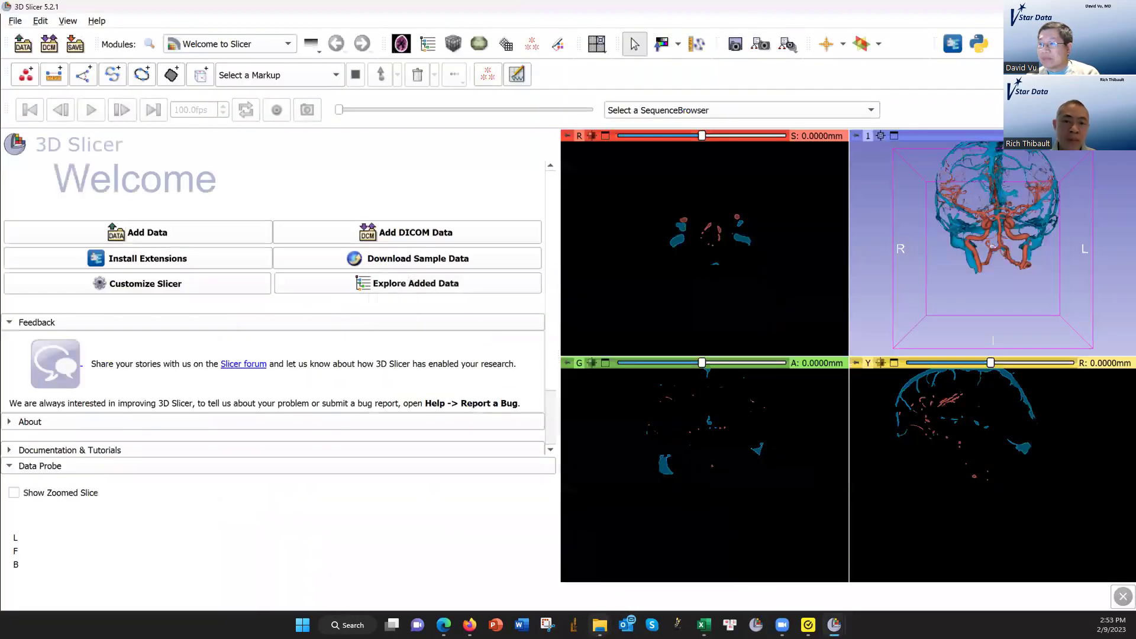
pyautogui.moveTo(600, 625)
pyautogui.click(460, 588)
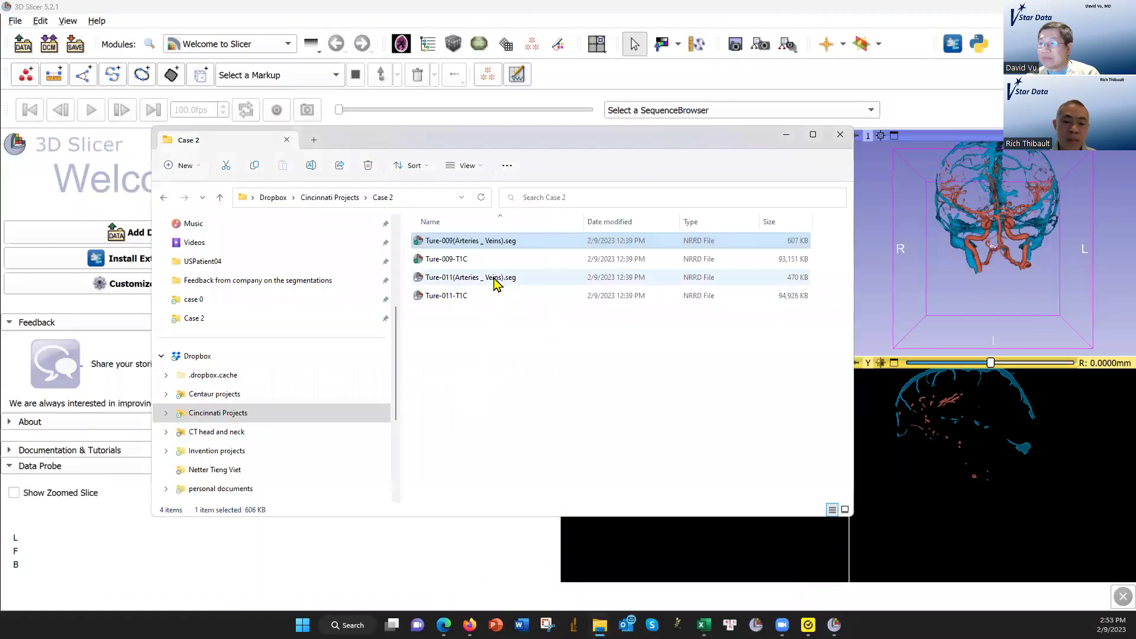
pyautogui.click(500, 260)
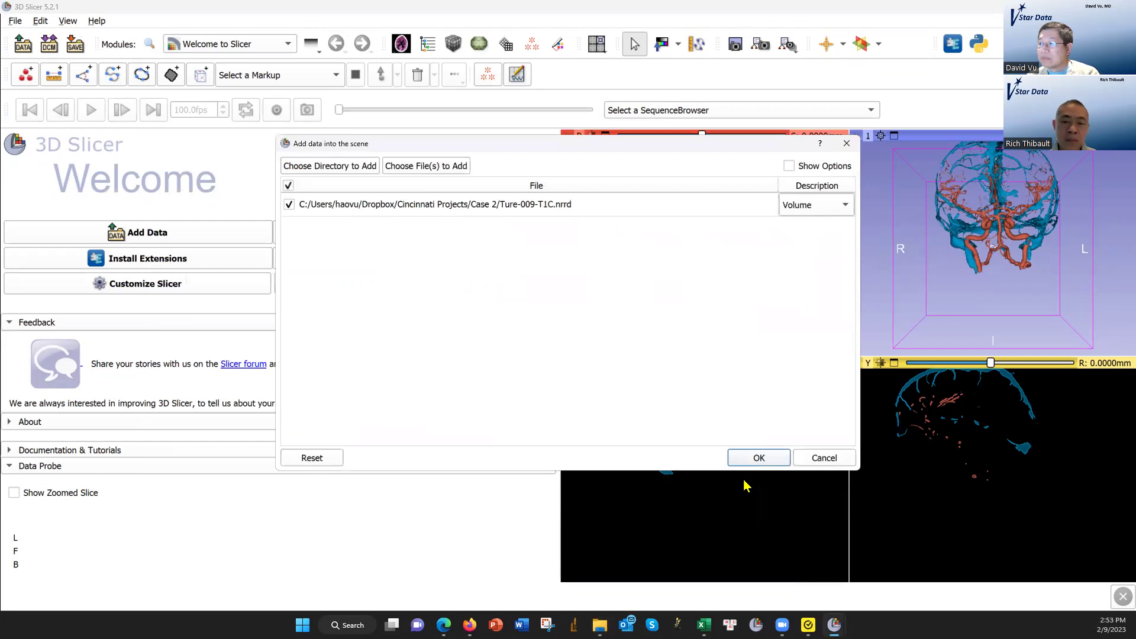
pyautogui.click(756, 459)
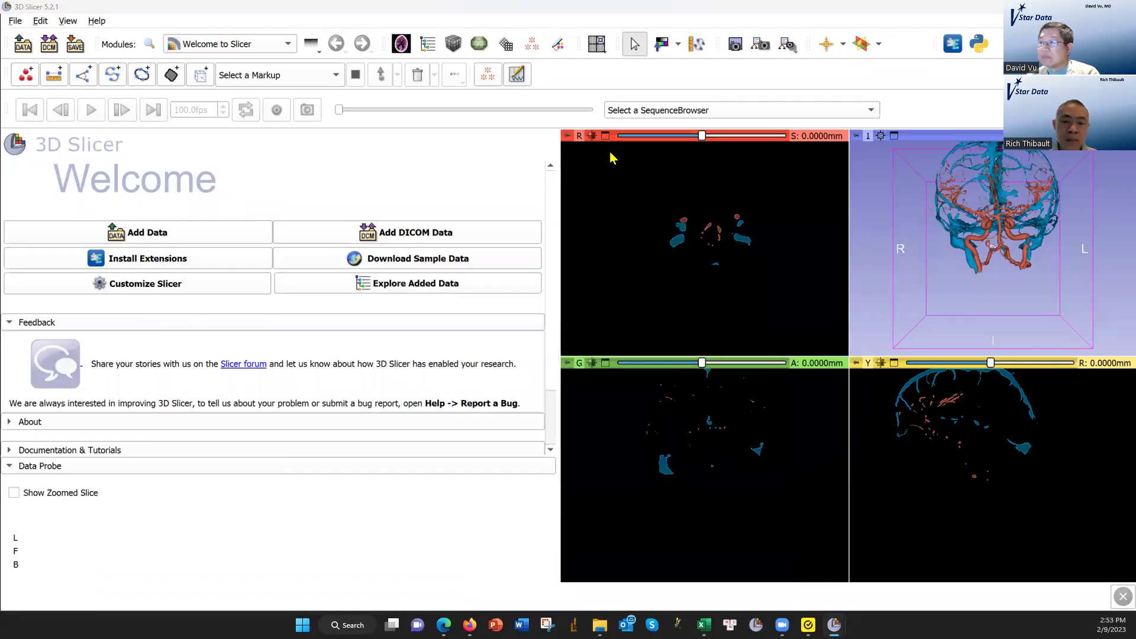
# Maximize and zoom the Red axial view, stepping from skull-base slices up to the vertex
pyautogui.click(604, 134)
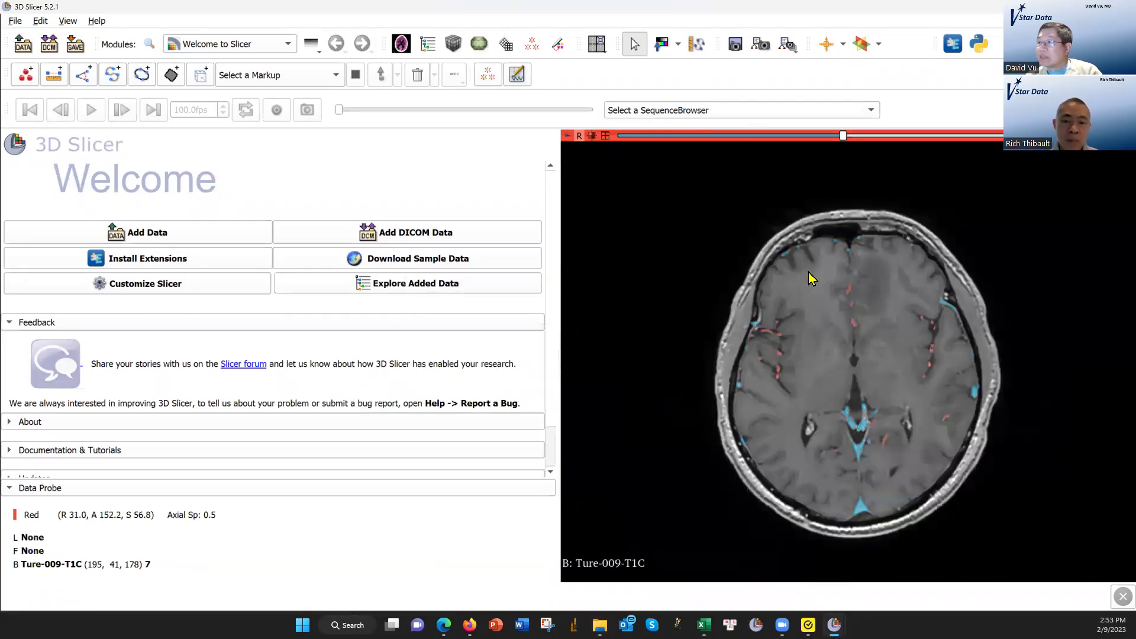
pyautogui.moveTo(810, 293); pyautogui.dragTo(812, 317, button='right')
pyautogui.moveTo(844, 136); pyautogui.dragTo(804, 141)
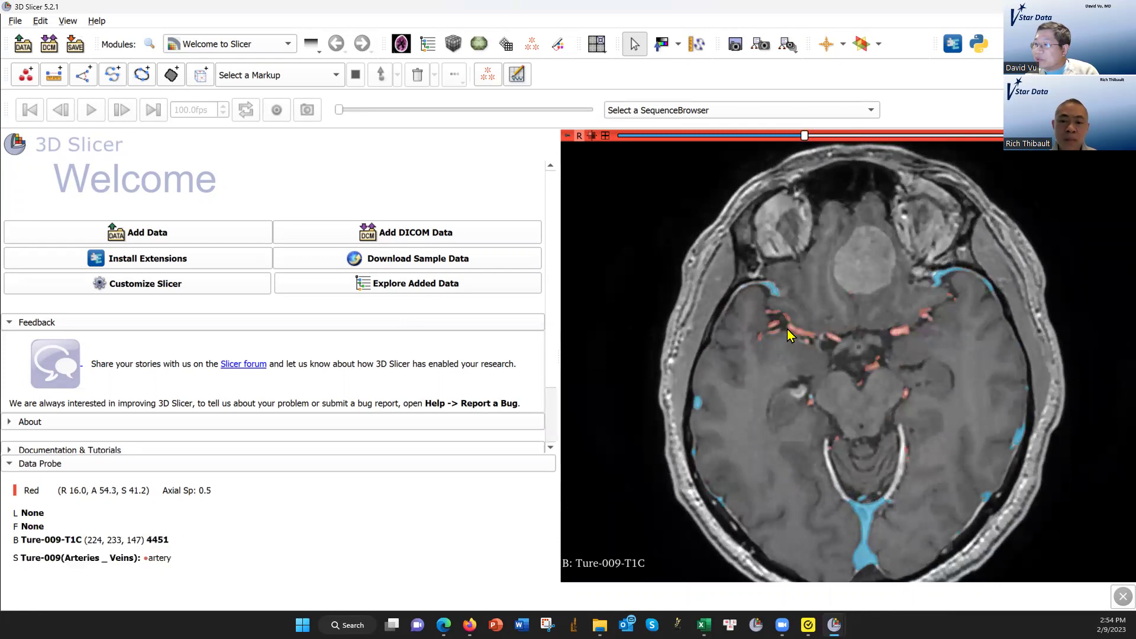
pyautogui.moveTo(805, 138); pyautogui.dragTo(841, 138)
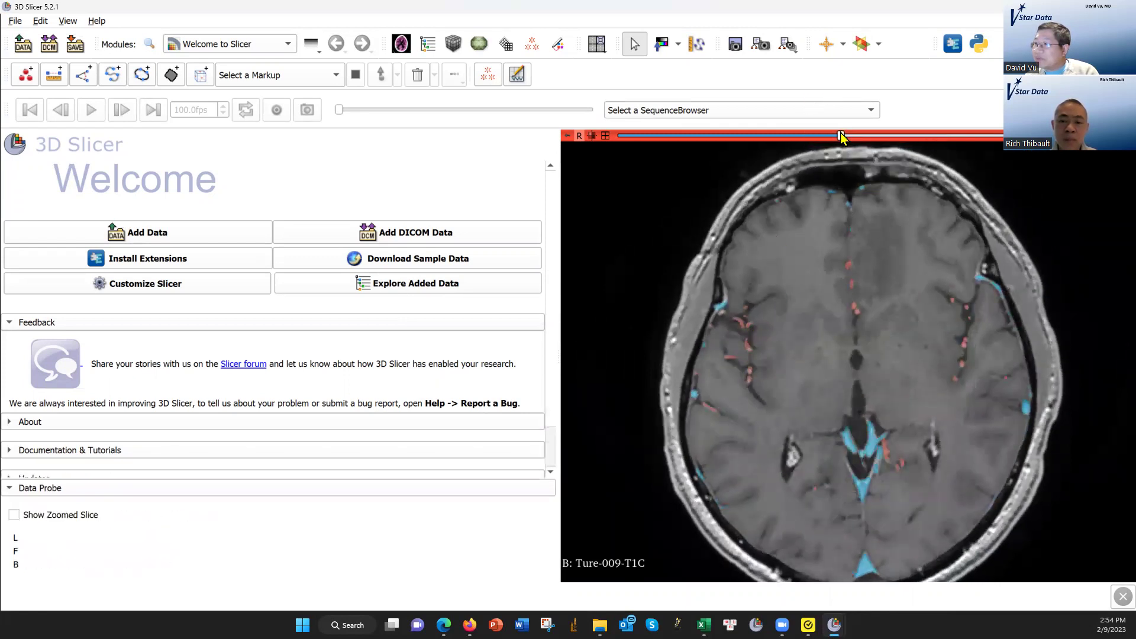
pyautogui.moveTo(840, 137); pyautogui.dragTo(874, 138)
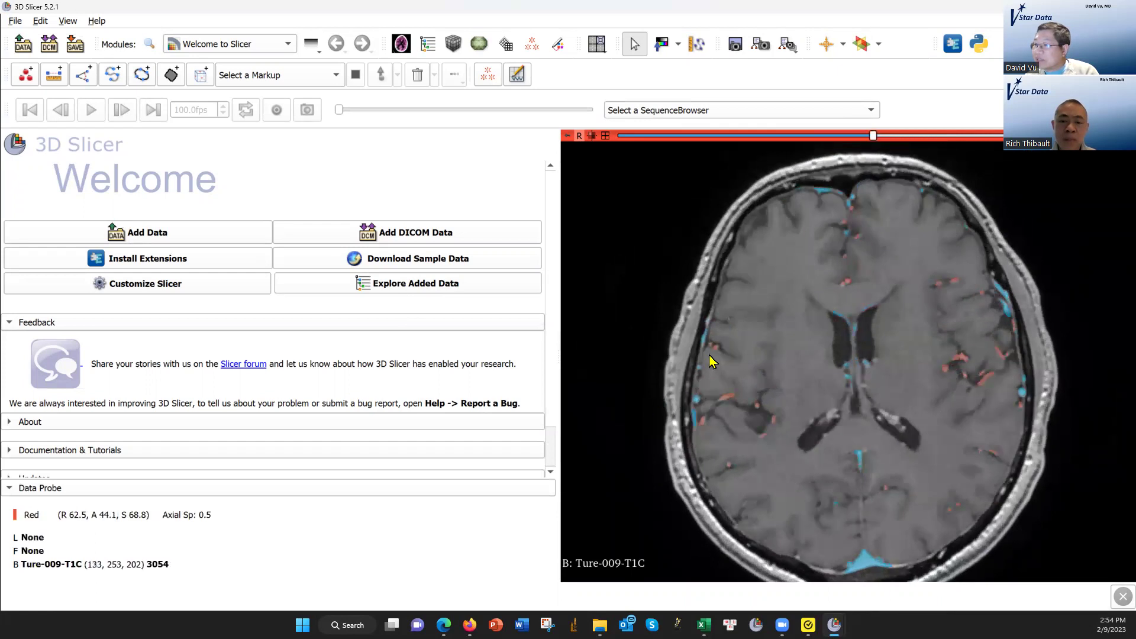
pyautogui.moveTo(875, 136); pyautogui.dragTo(923, 136)
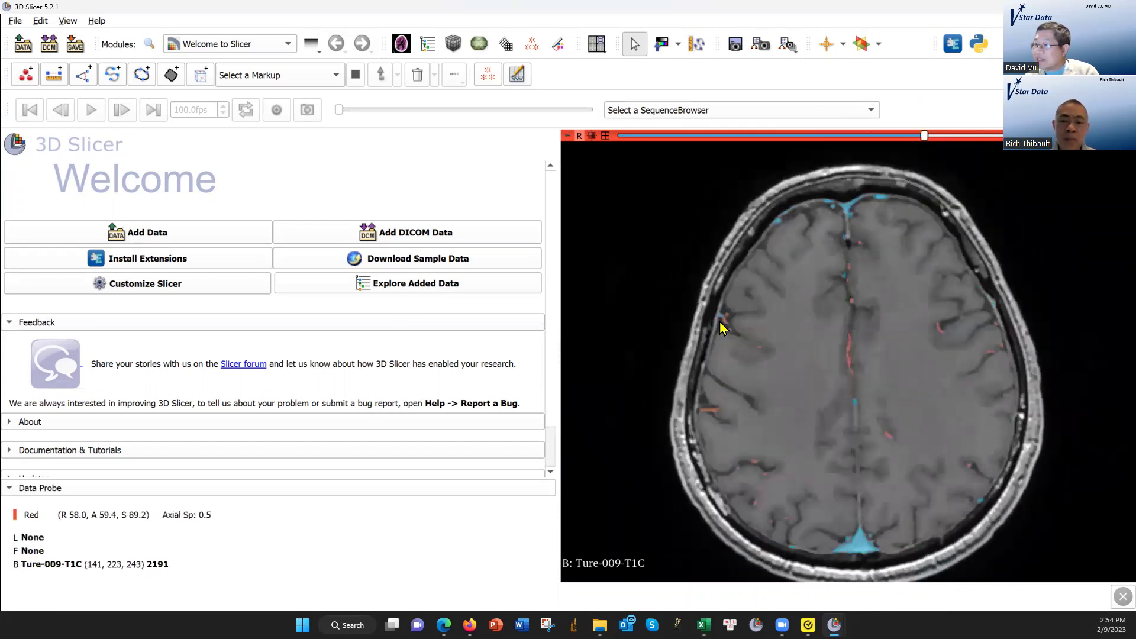
pyautogui.moveTo(925, 136); pyautogui.dragTo(952, 136)
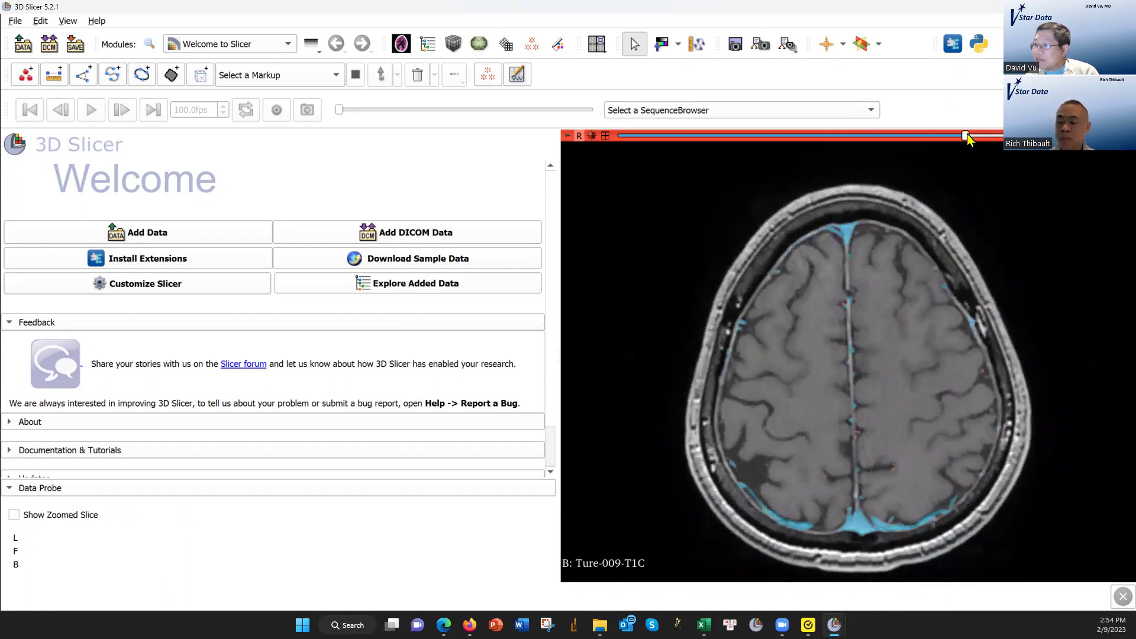
pyautogui.keyDown('ctrl'); pyautogui.scroll(5, 769, 449); pyautogui.keyUp('ctrl')
pyautogui.scroll(2, 749, 480)
pyautogui.scroll(2, 751, 484)
pyautogui.scroll(2, 742, 475)
pyautogui.scroll(-1, 732, 464)
pyautogui.scroll(-1, 732, 464)
pyautogui.scroll(-1, 733, 467)
pyautogui.scroll(-1, 735, 471)
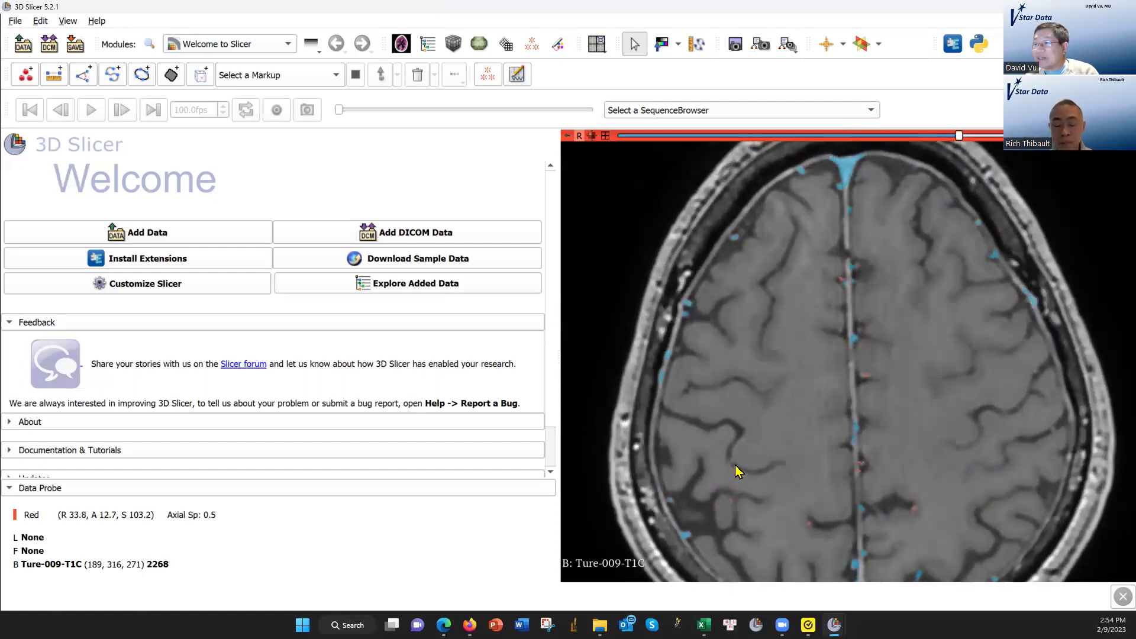
pyautogui.scroll(1, 735, 471)
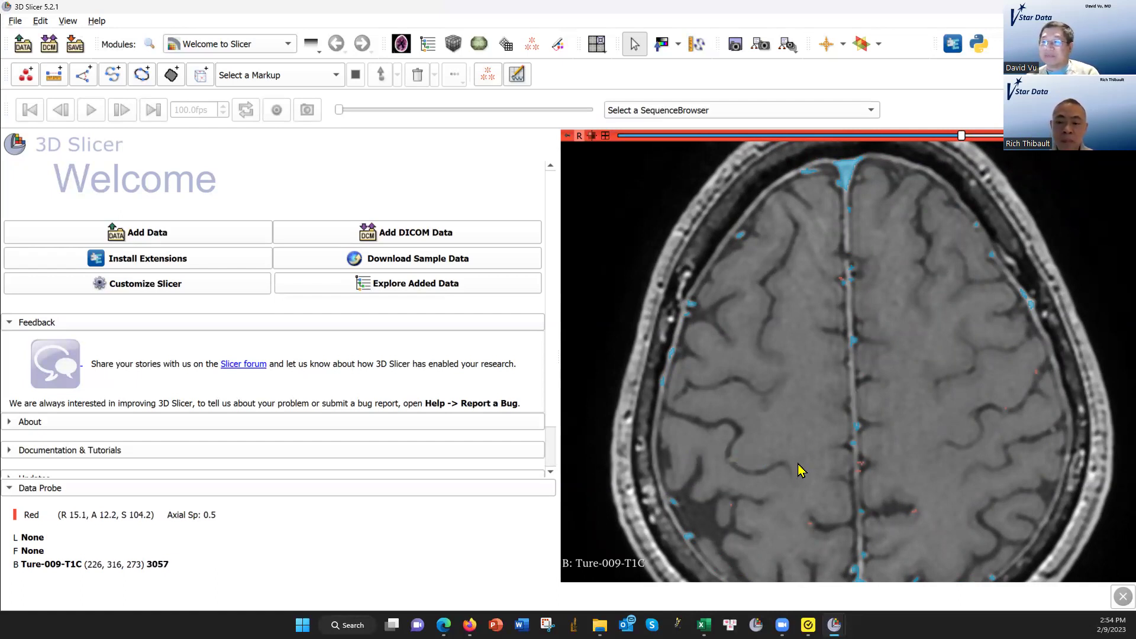
# Rotate the maximized 3D artery and vein model to three angles, then restore four-up
pyautogui.click(606, 137)
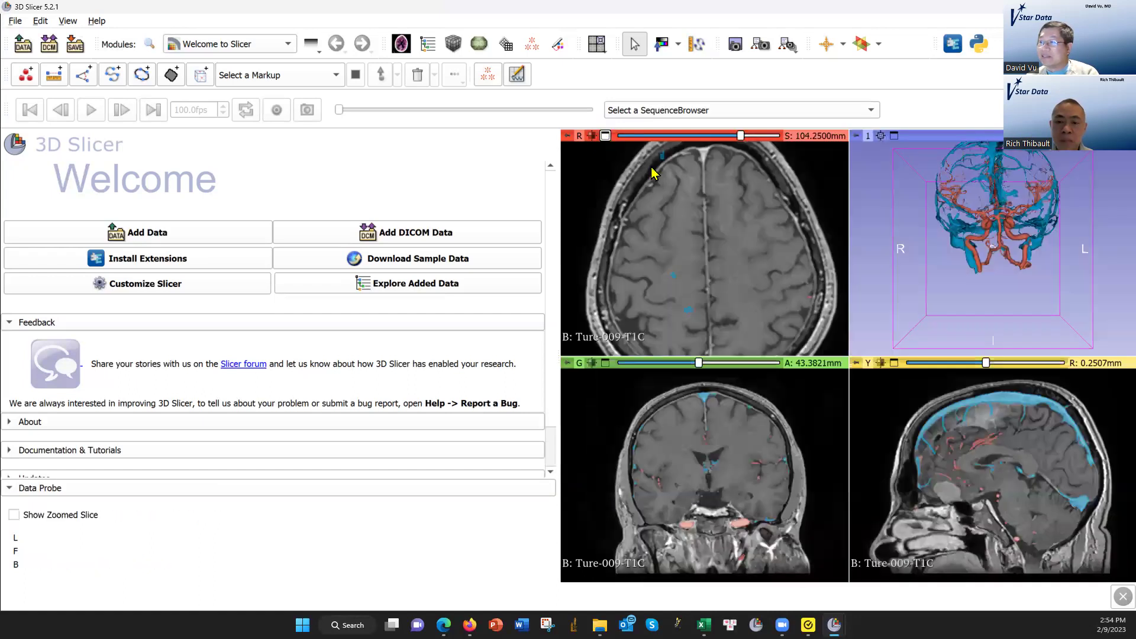
pyautogui.click(893, 136)
pyautogui.moveTo(945, 249); pyautogui.dragTo(654, 328)
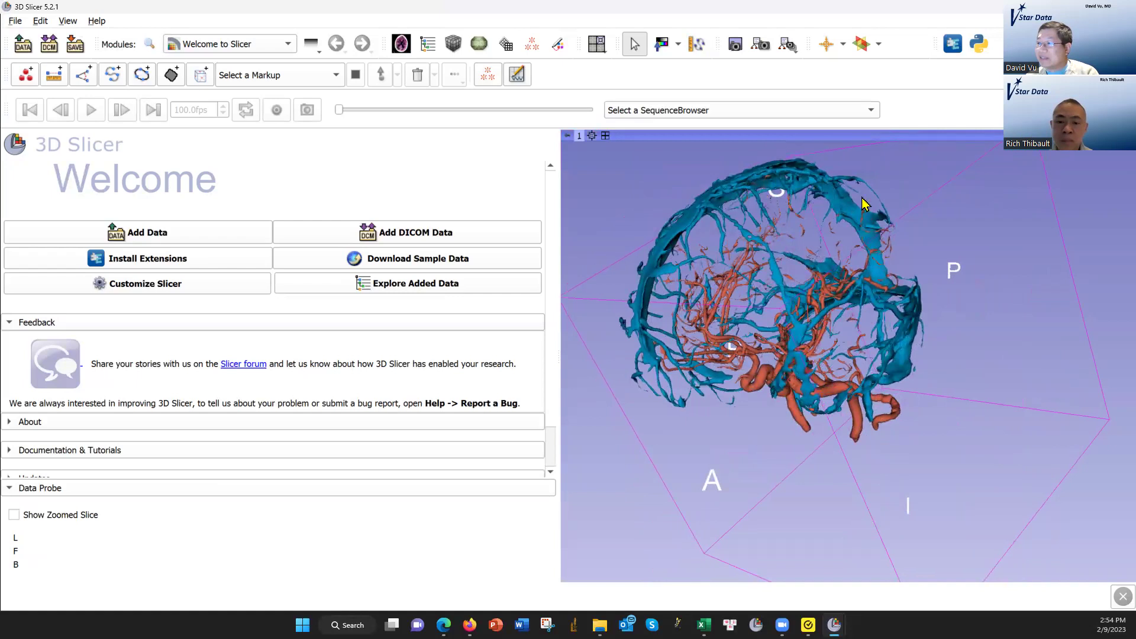
pyautogui.moveTo(795, 359); pyautogui.dragTo(928, 350)
pyautogui.scroll(3, 865, 369)
pyautogui.moveTo(1082, 377); pyautogui.dragTo(1006, 460)
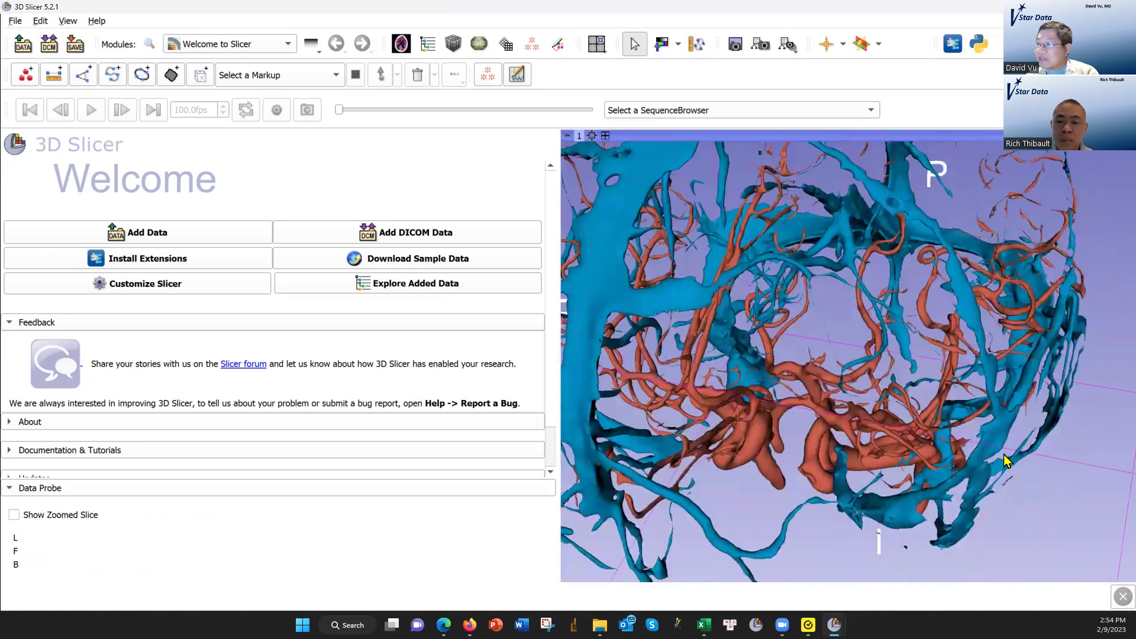
pyautogui.click(604, 136)
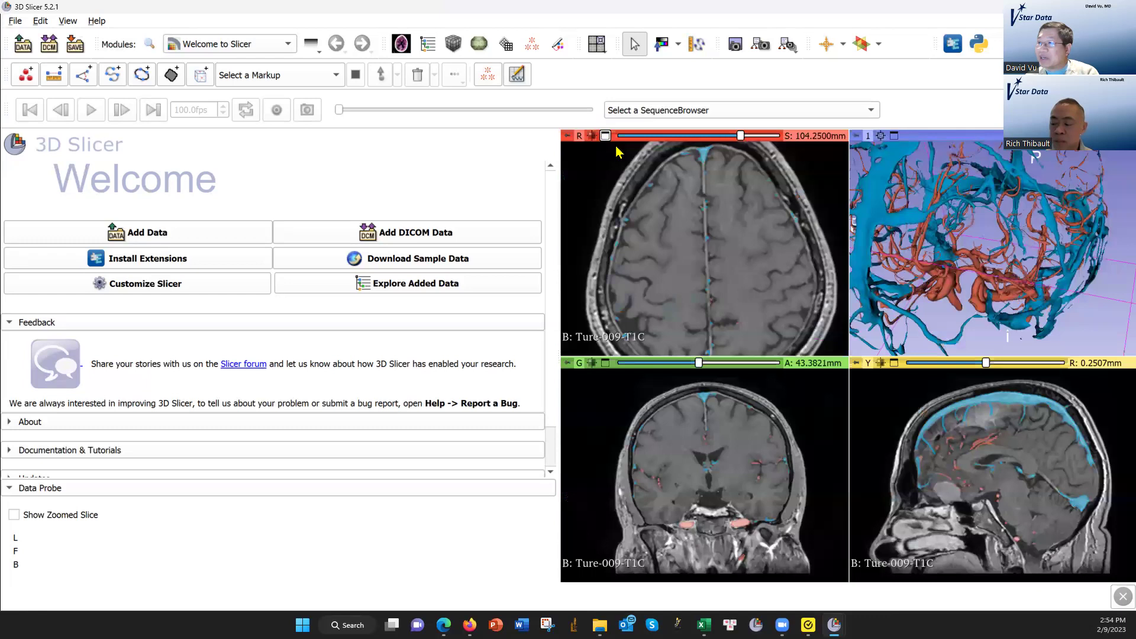
# Drop the enlarged axial view to skull-base slices and zoom on vessels around the frontal mass
pyautogui.click(604, 136)
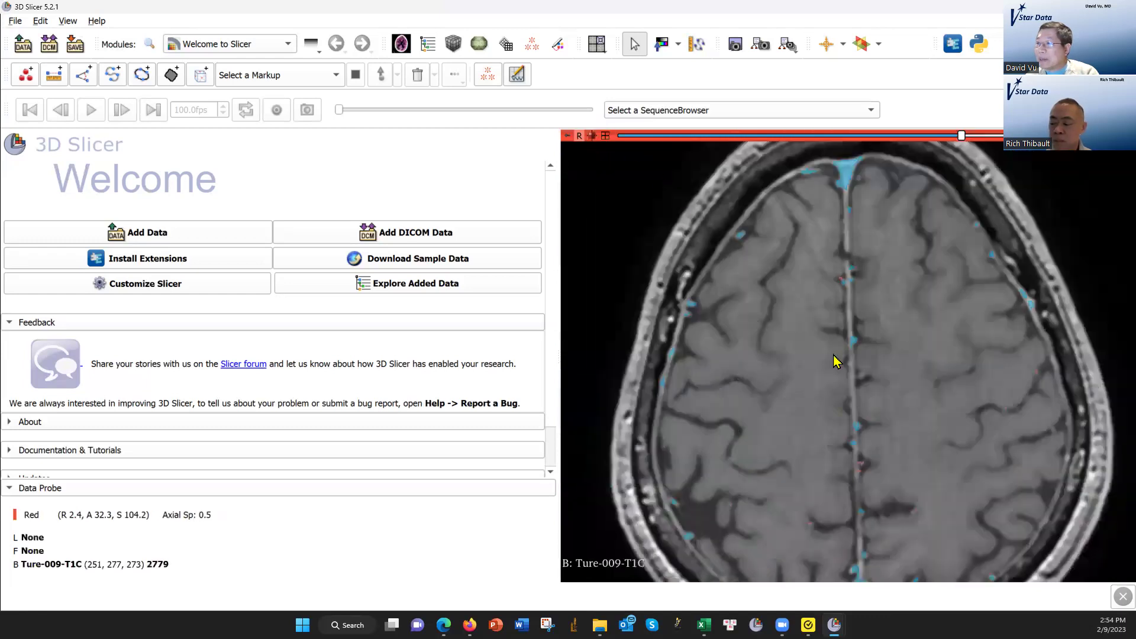
pyautogui.moveTo(960, 136)
pyautogui.mouseDown()
pyautogui.moveTo(811, 149)
pyautogui.moveTo(841, 152)
pyautogui.mouseUp()
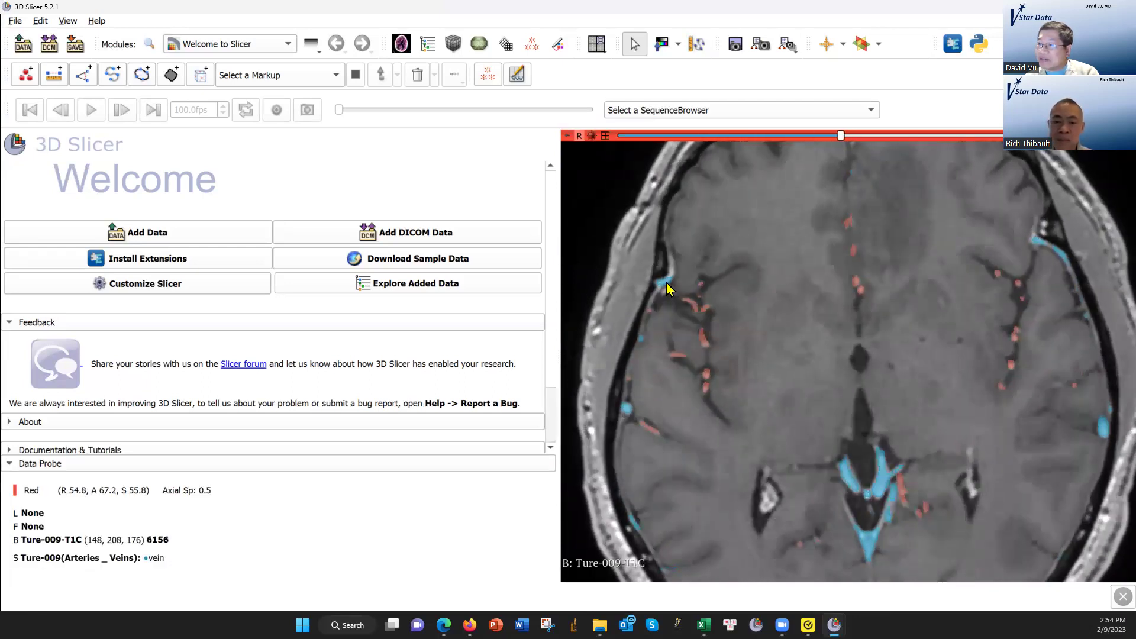
pyautogui.scroll(2, 651, 320)
pyautogui.scroll(1, 652, 322)
pyautogui.scroll(2, 652, 325)
pyautogui.scroll(1, 654, 329)
pyautogui.scroll(2, 652, 330)
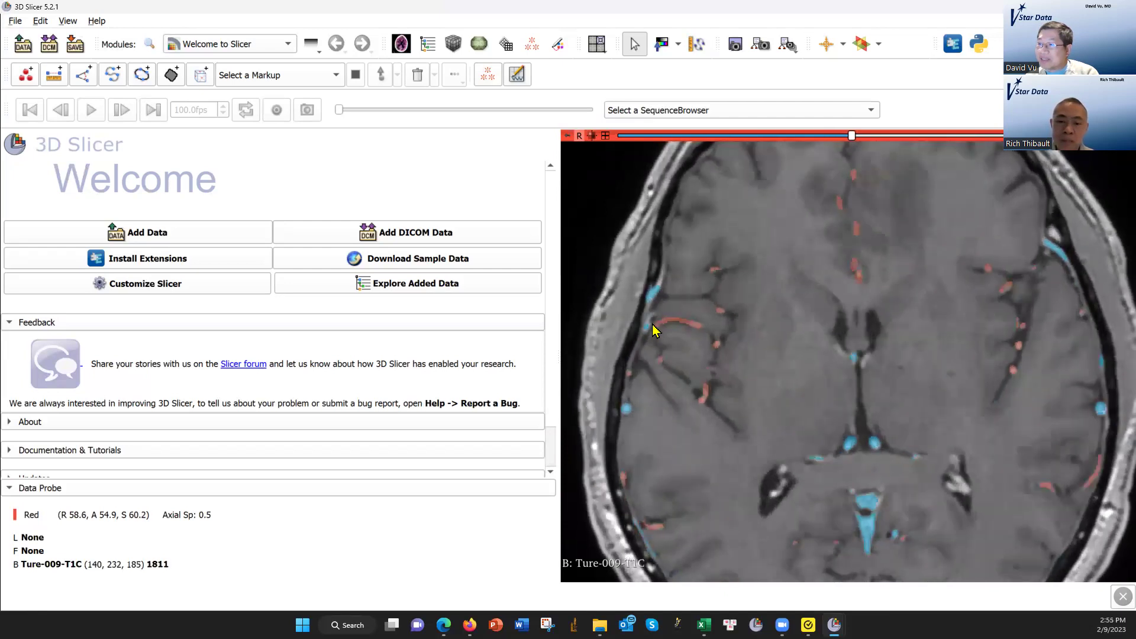
pyautogui.scroll(2, 650, 331)
pyautogui.scroll(-2, 652, 329)
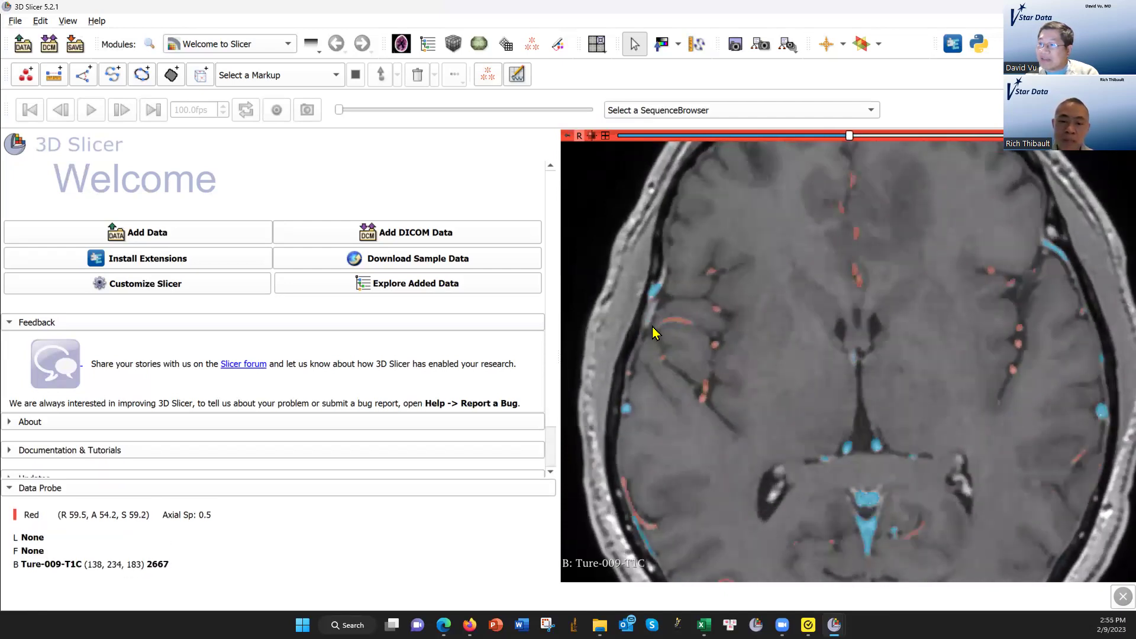
pyautogui.scroll(-2, 653, 326)
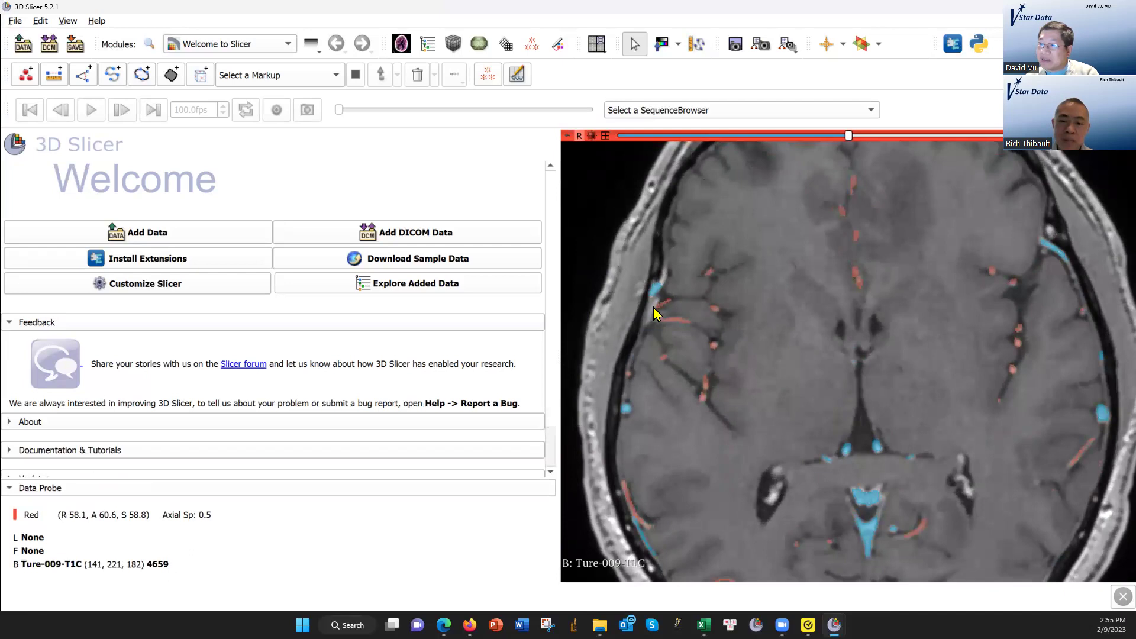
pyautogui.moveTo(677, 337); pyautogui.dragTo(671, 361, button='right')
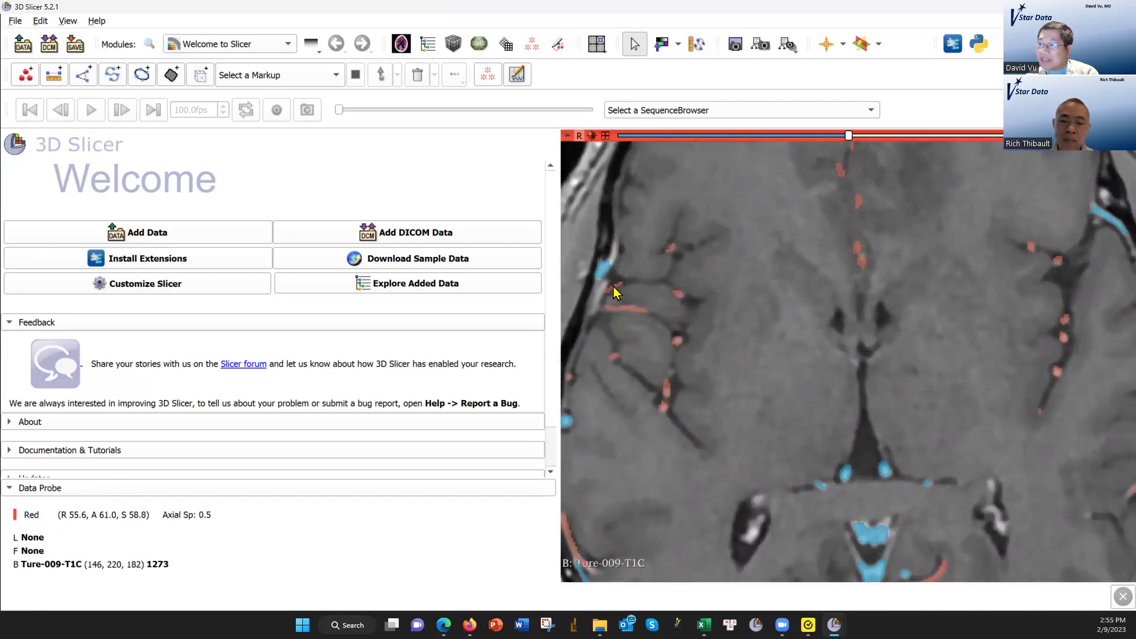
pyautogui.moveTo(679, 357); pyautogui.dragTo(684, 350, button='right')
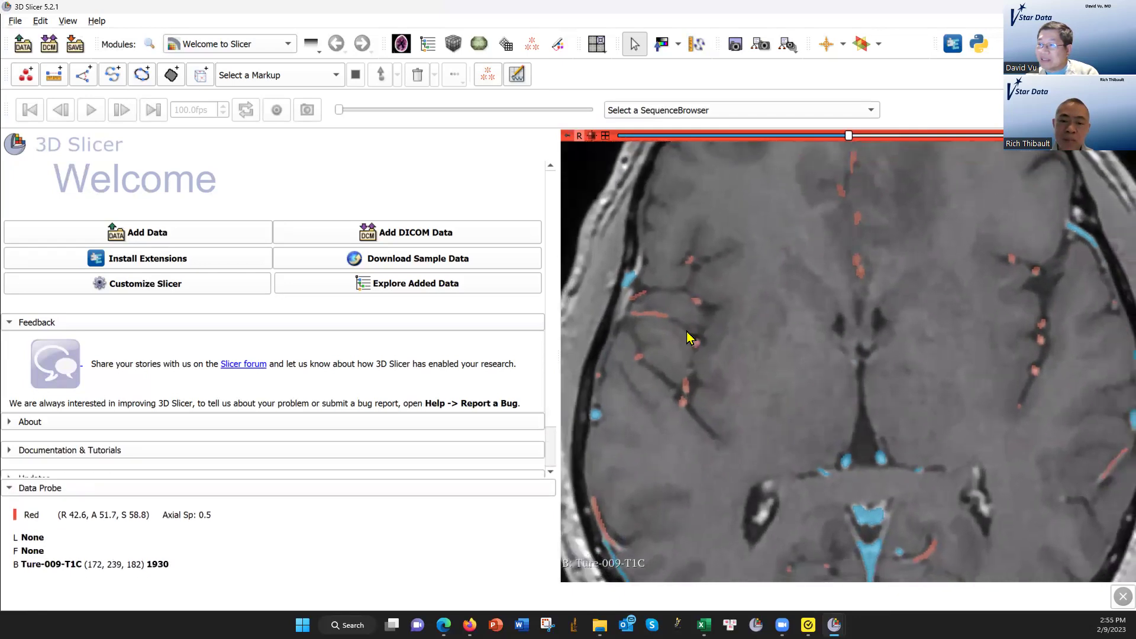
pyautogui.scroll(-4, 612, 348)
pyautogui.scroll(-3, 612, 359)
pyautogui.scroll(-1, 612, 365)
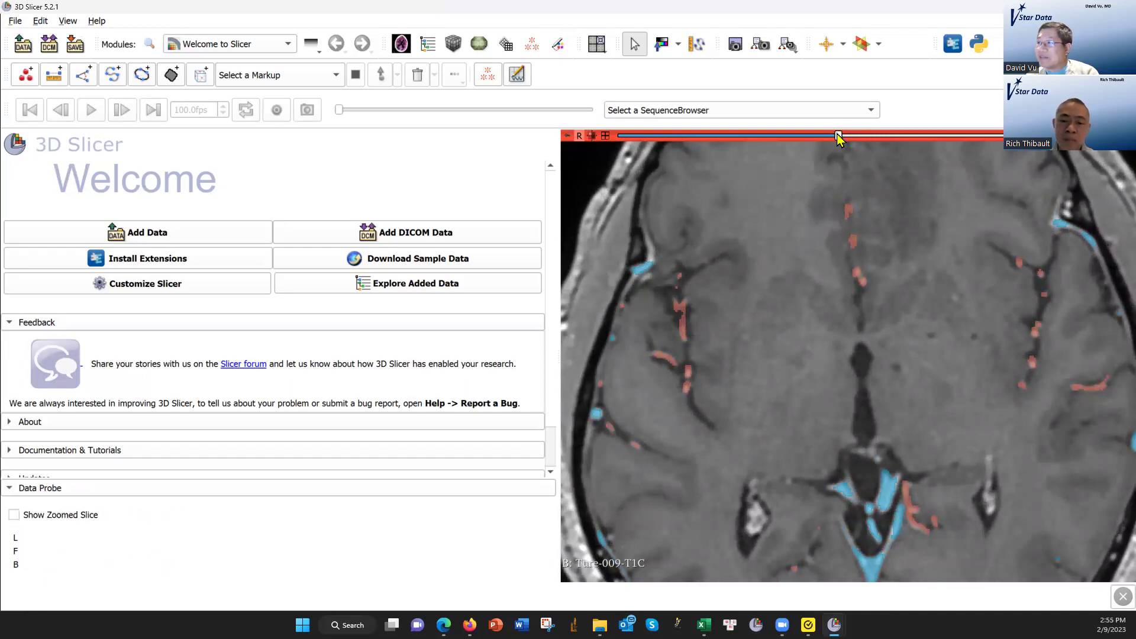
pyautogui.moveTo(839, 136)
pyautogui.mouseDown()
pyautogui.moveTo(860, 136)
pyautogui.moveTo(815, 144)
pyautogui.mouseUp()
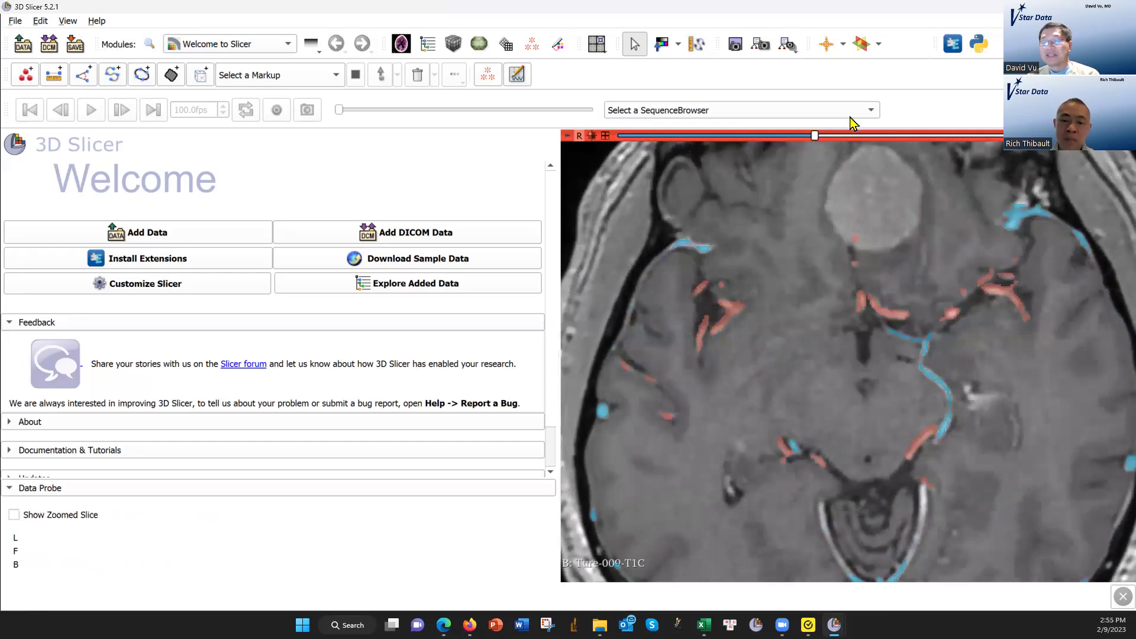